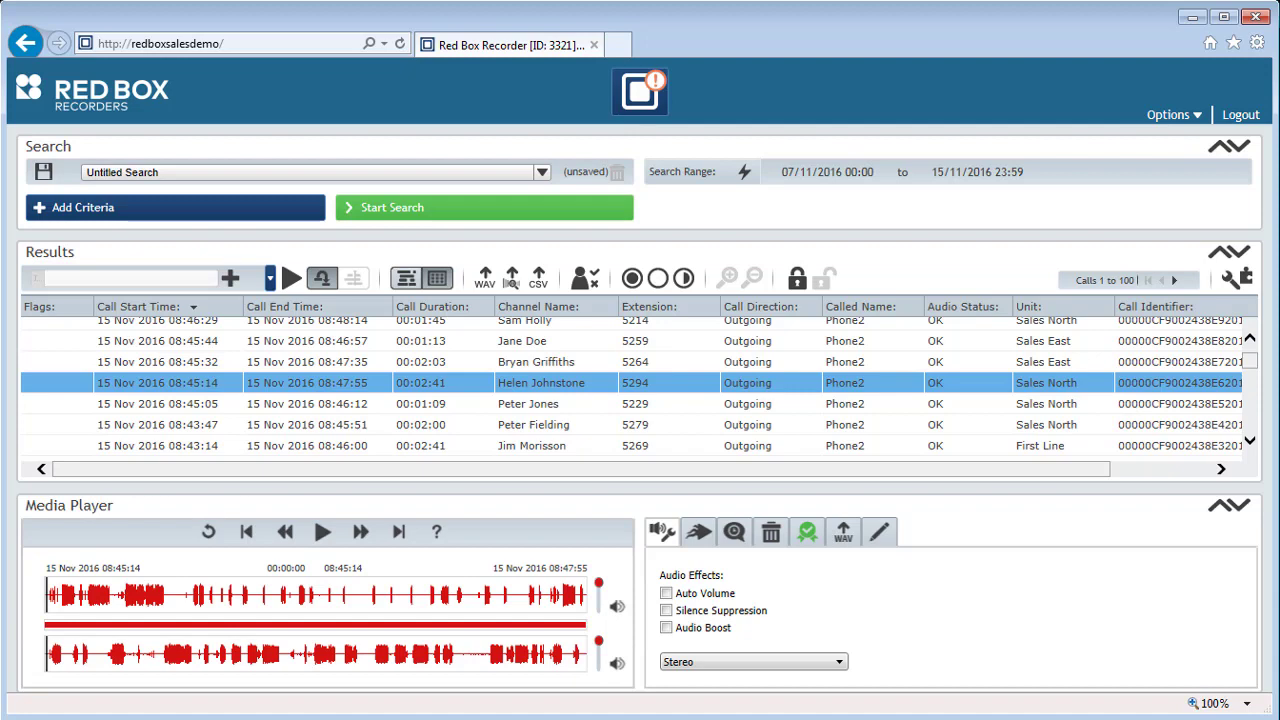
Step: Play the selected call briefly, pause it, and mark a short early section of its waveform for looping
left_click(318, 535)
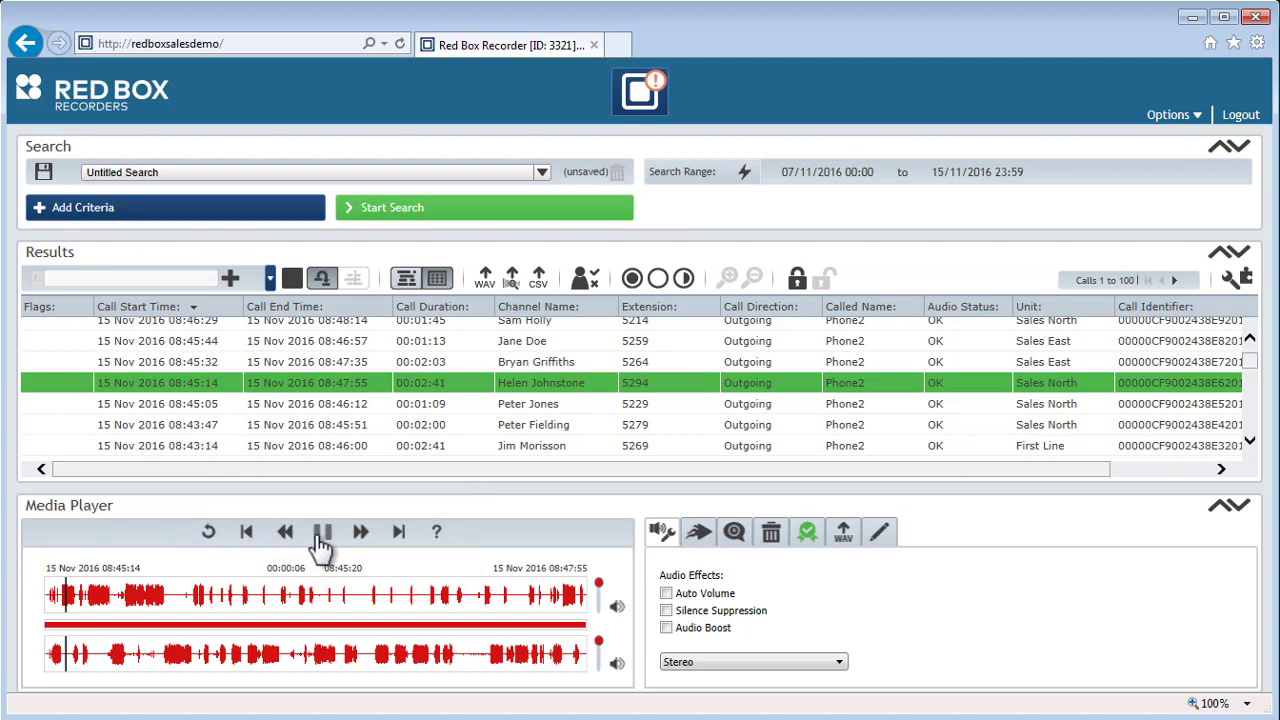
left_click(318, 535)
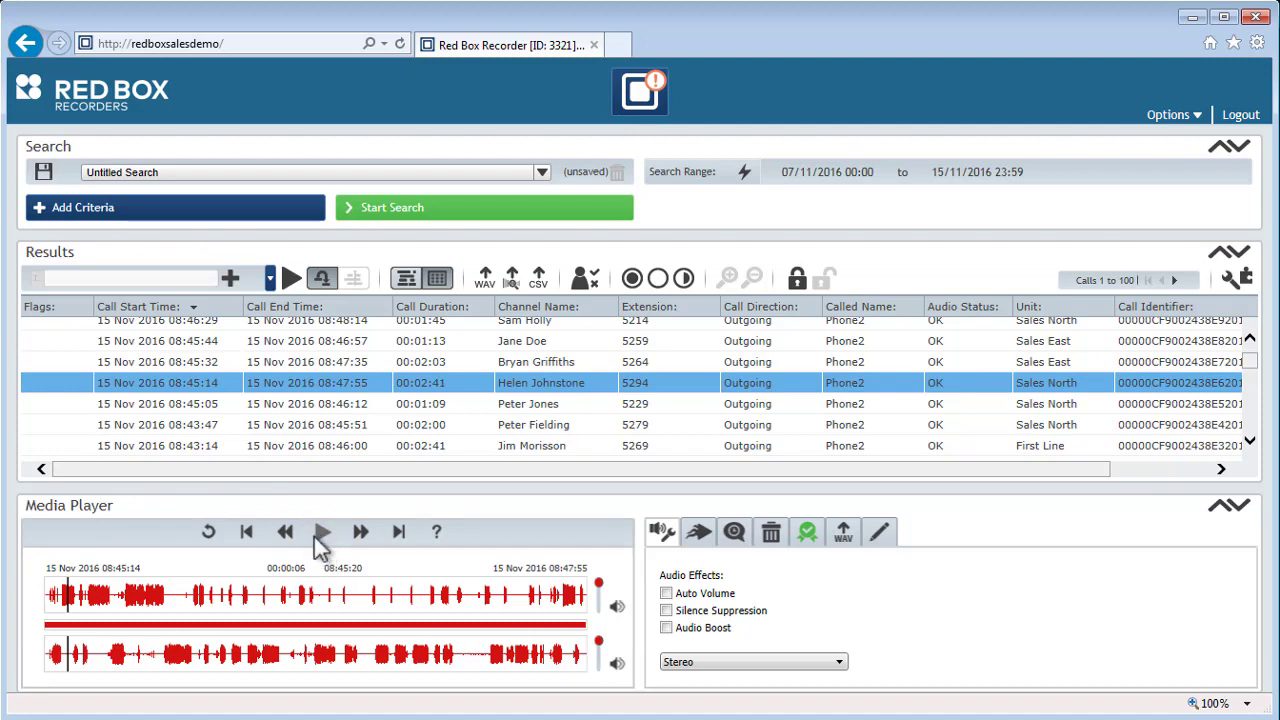
left_click_drag(124, 600, 166, 598)
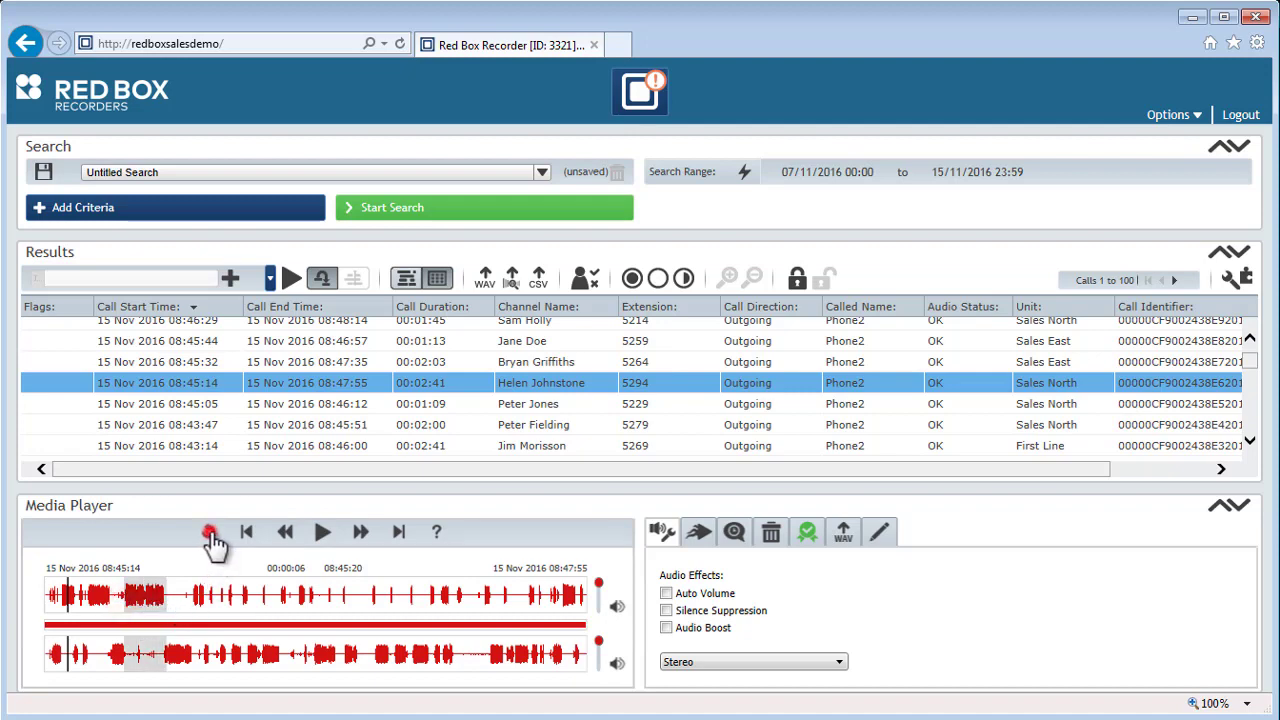
Step: Set the replay speed of the call to 60%
left_click(698, 532)
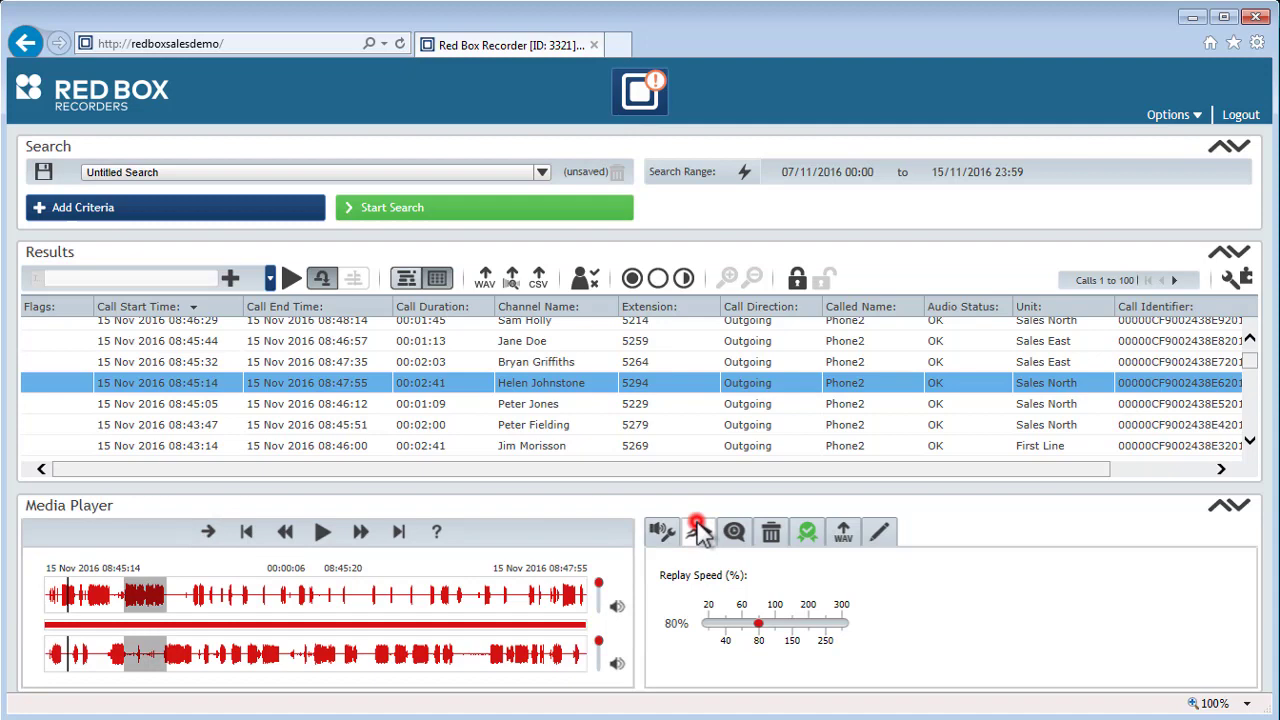
left_click(742, 607)
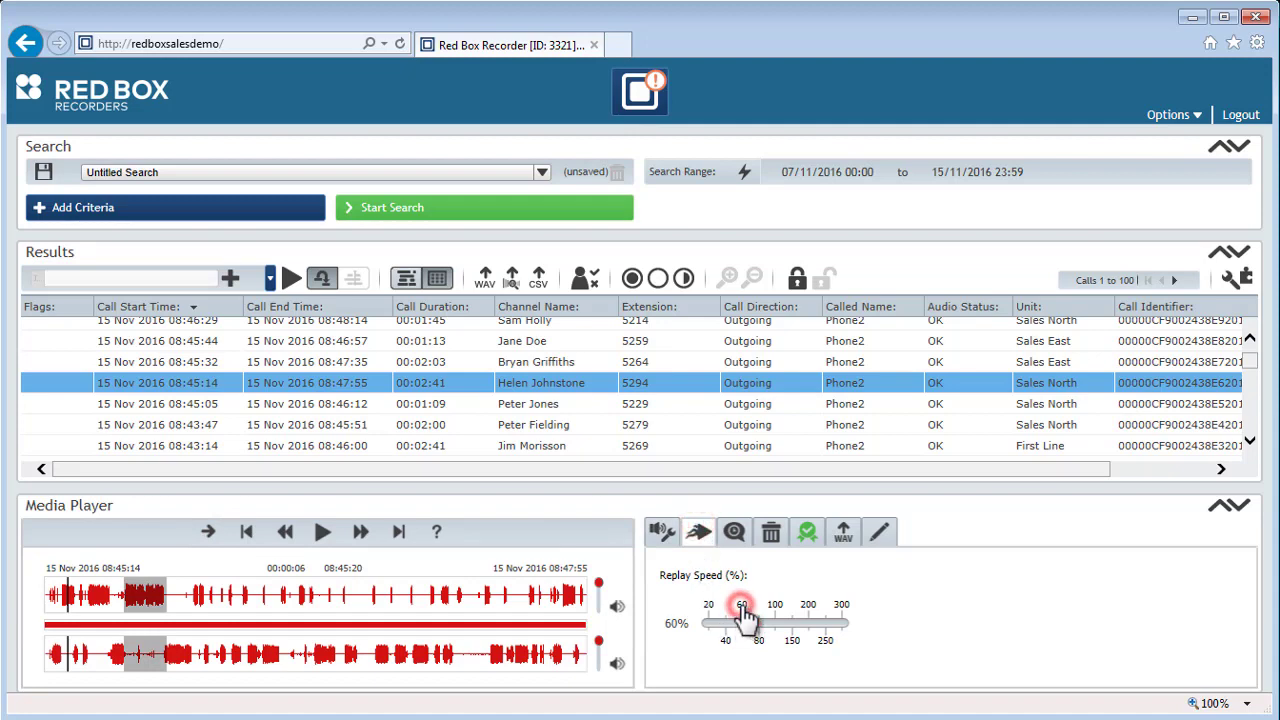
Step: Mute the upper audio channel and enable the Audio Boost effect for the call
left_click(662, 534)
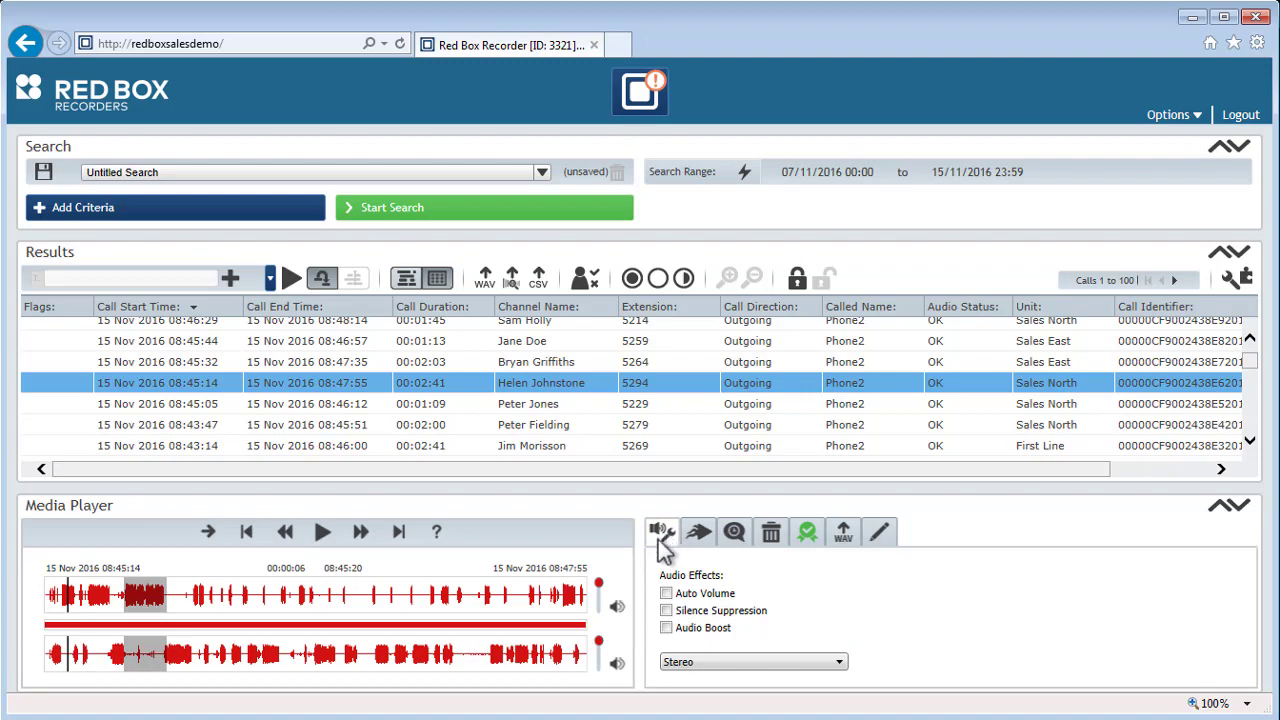
left_click(616, 606)
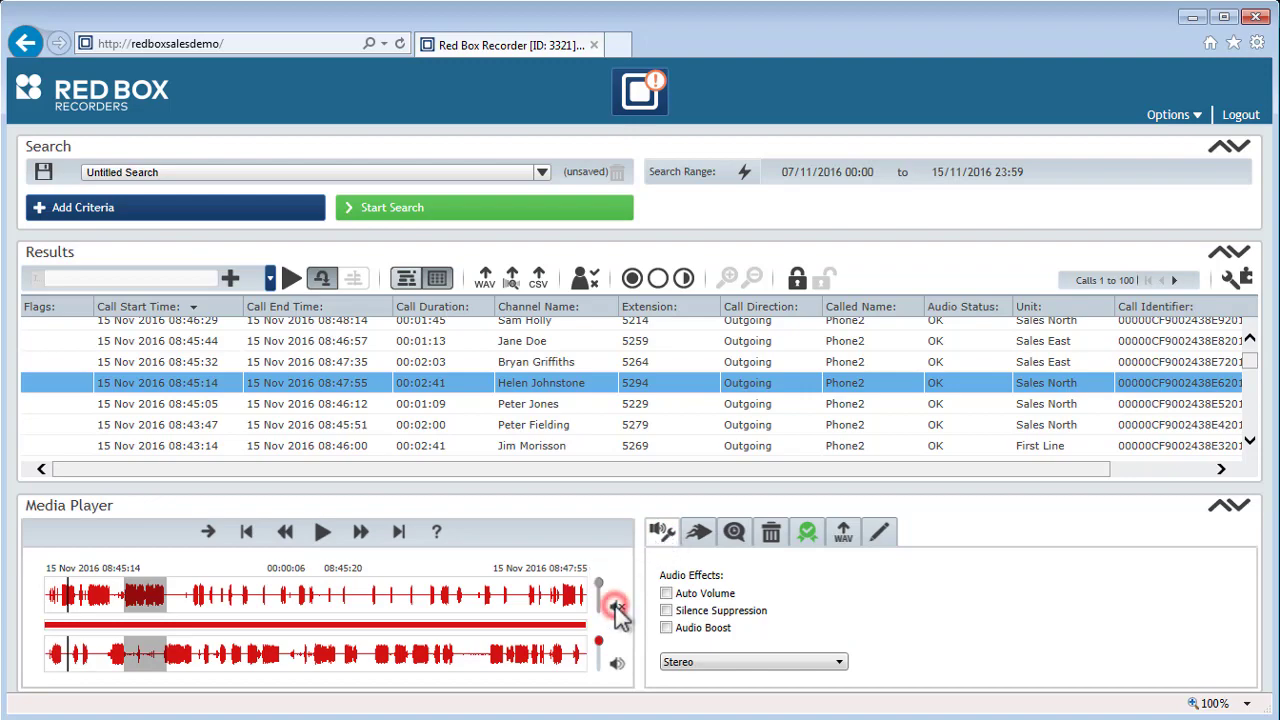
left_click(666, 627)
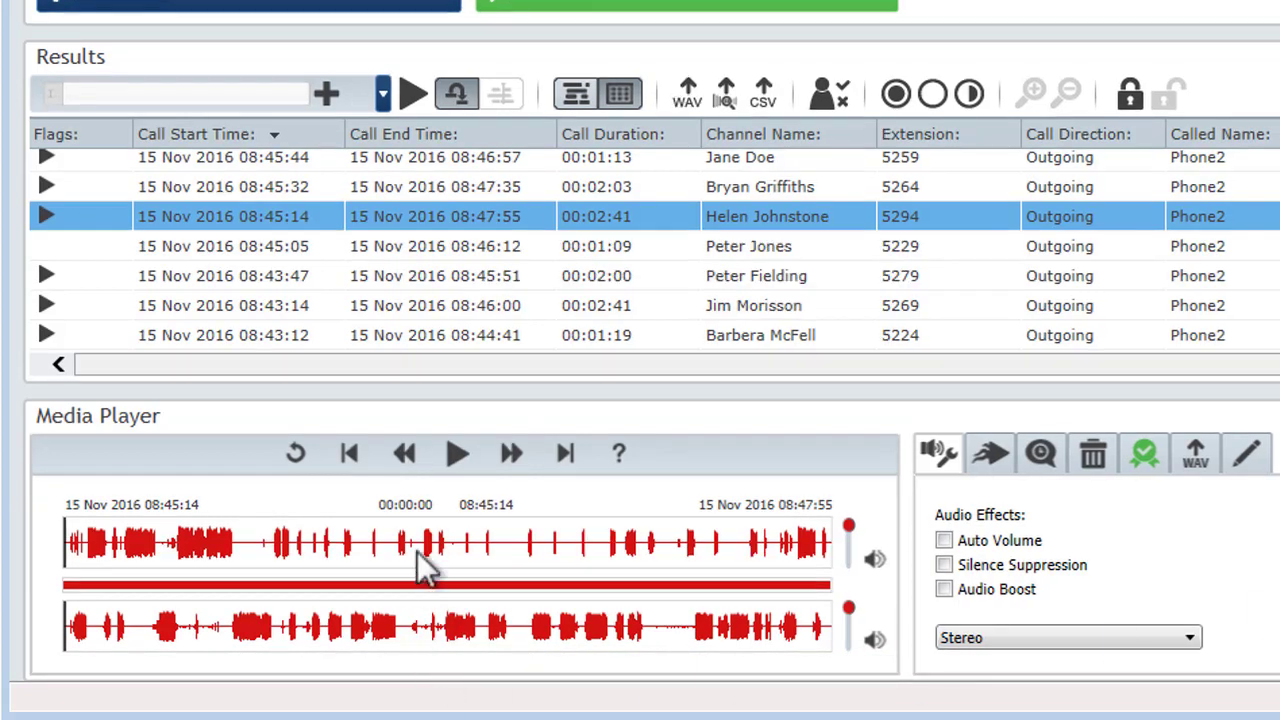
Step: Move the playback position to 00:01:14 and on to 00:01:25, and play a short section around it in a loop
left_click(417, 553)
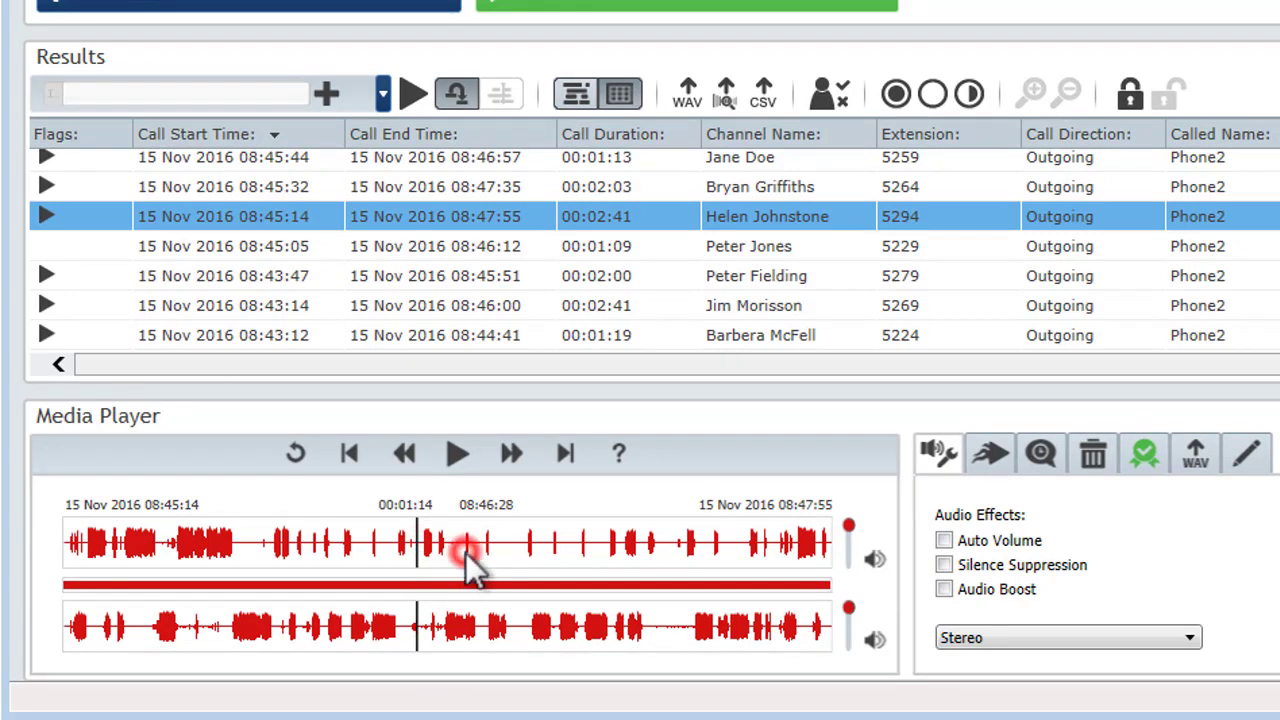
left_click(465, 553)
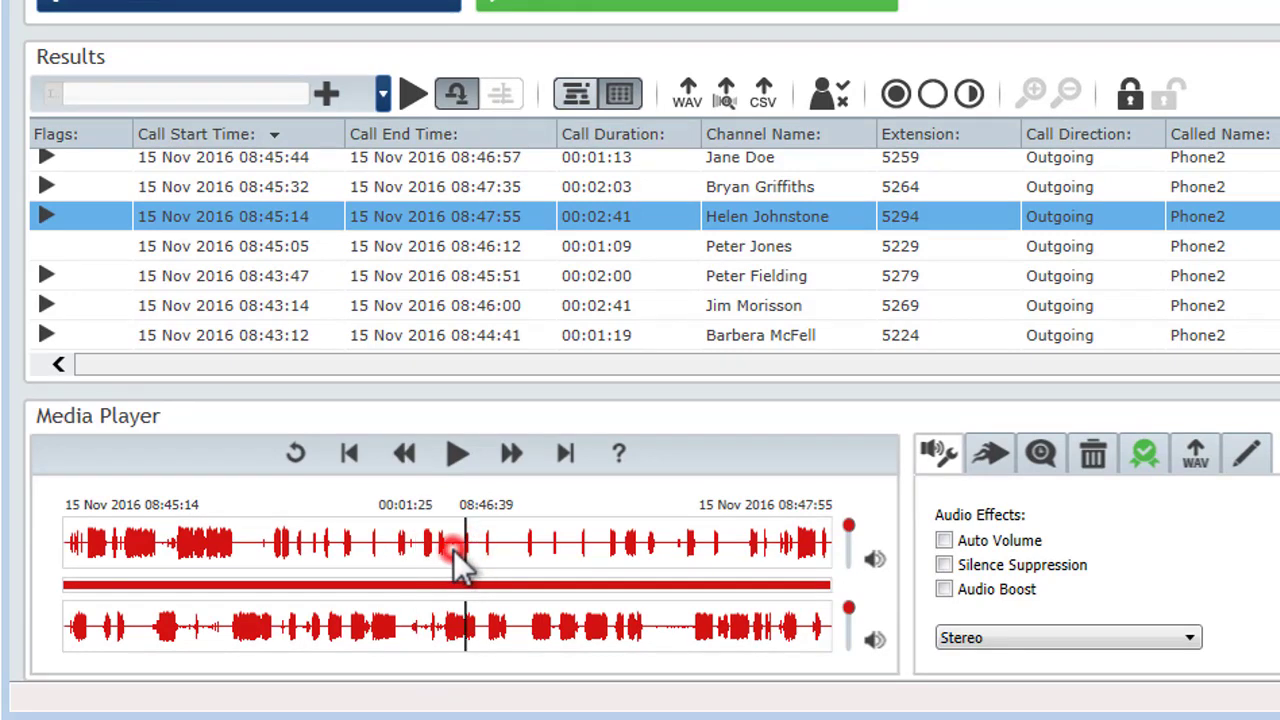
left_click_drag(455, 550, 470, 559)
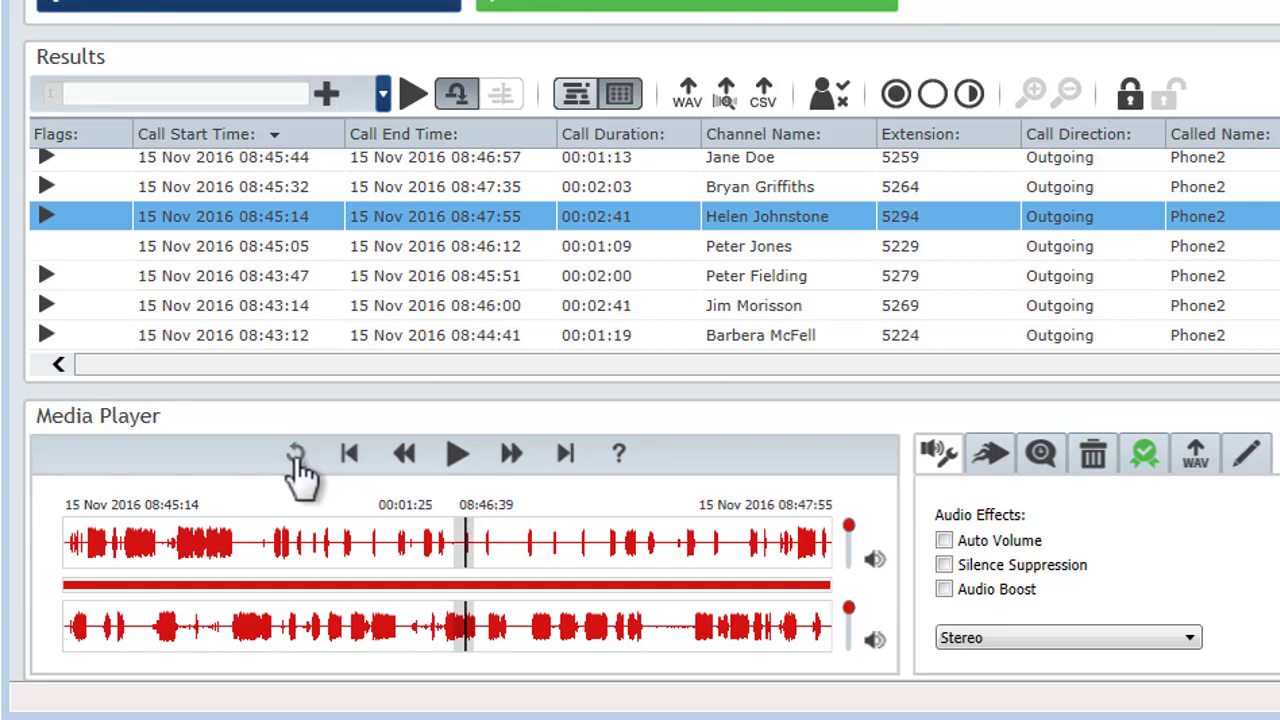
left_click(295, 455)
left_click(458, 466)
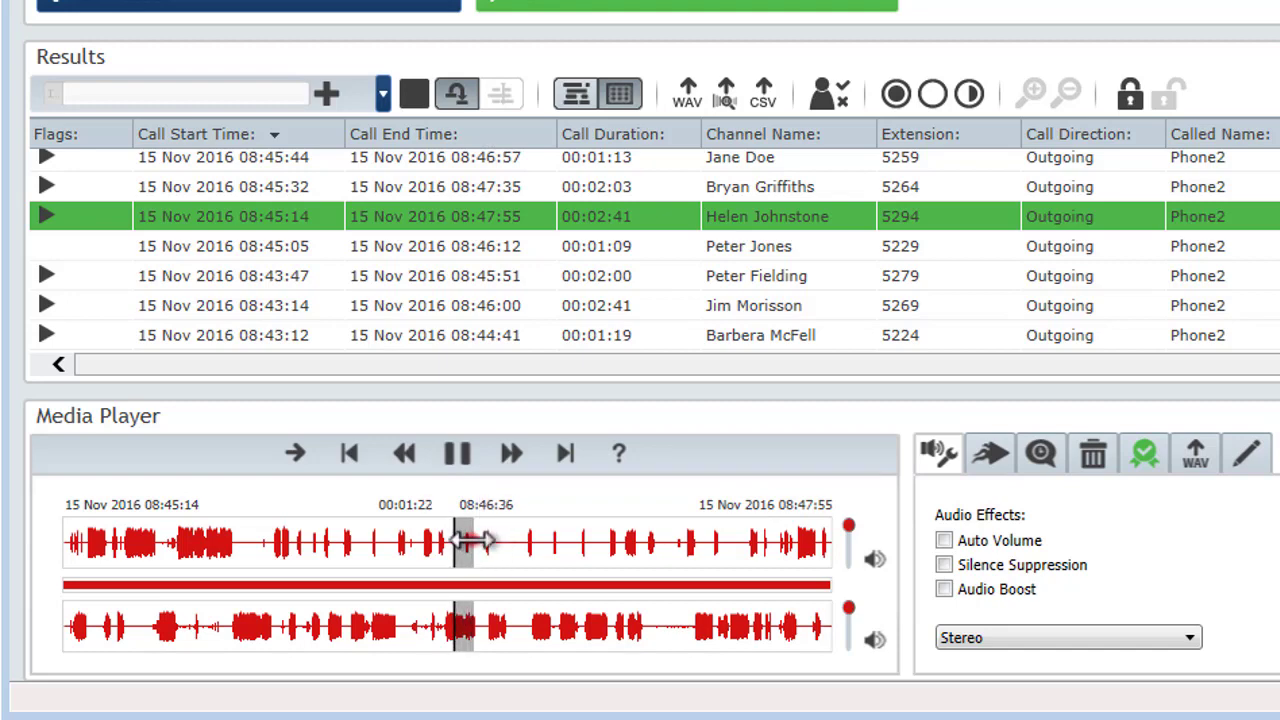
Step: Extend the end of the looped section further along the waveform and pause playback
left_click_drag(472, 541, 500, 565)
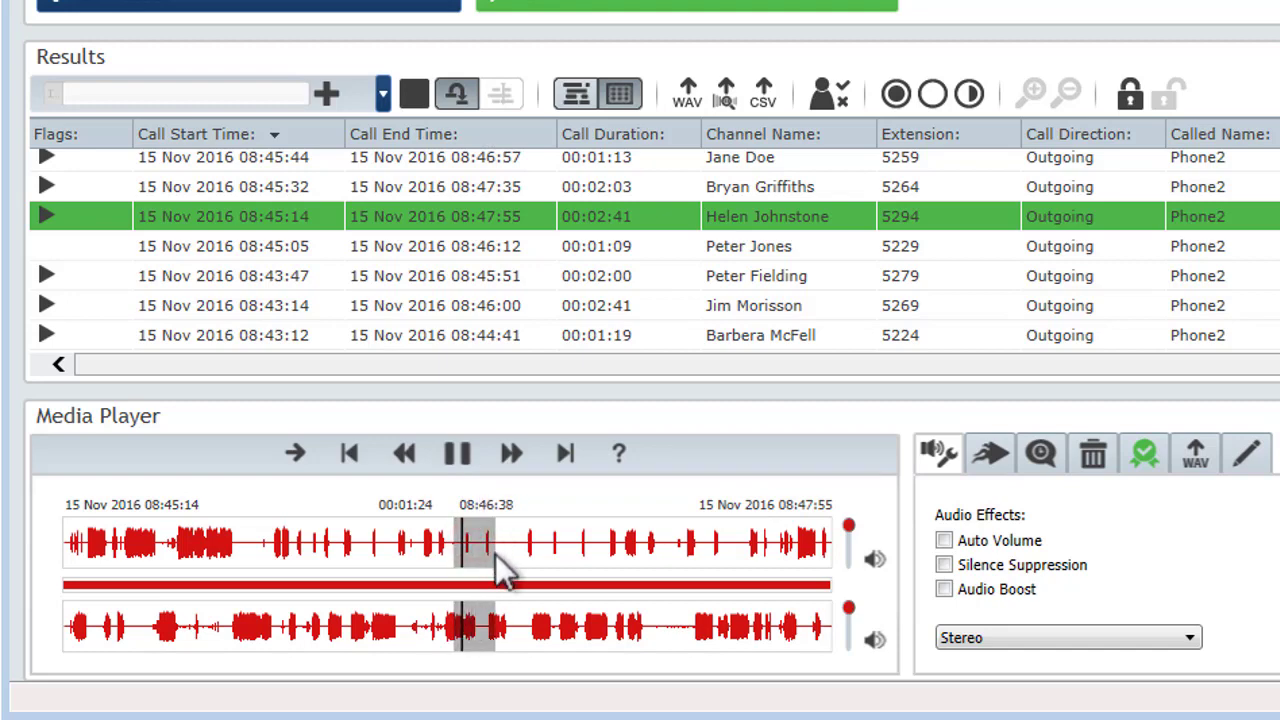
left_click(462, 452)
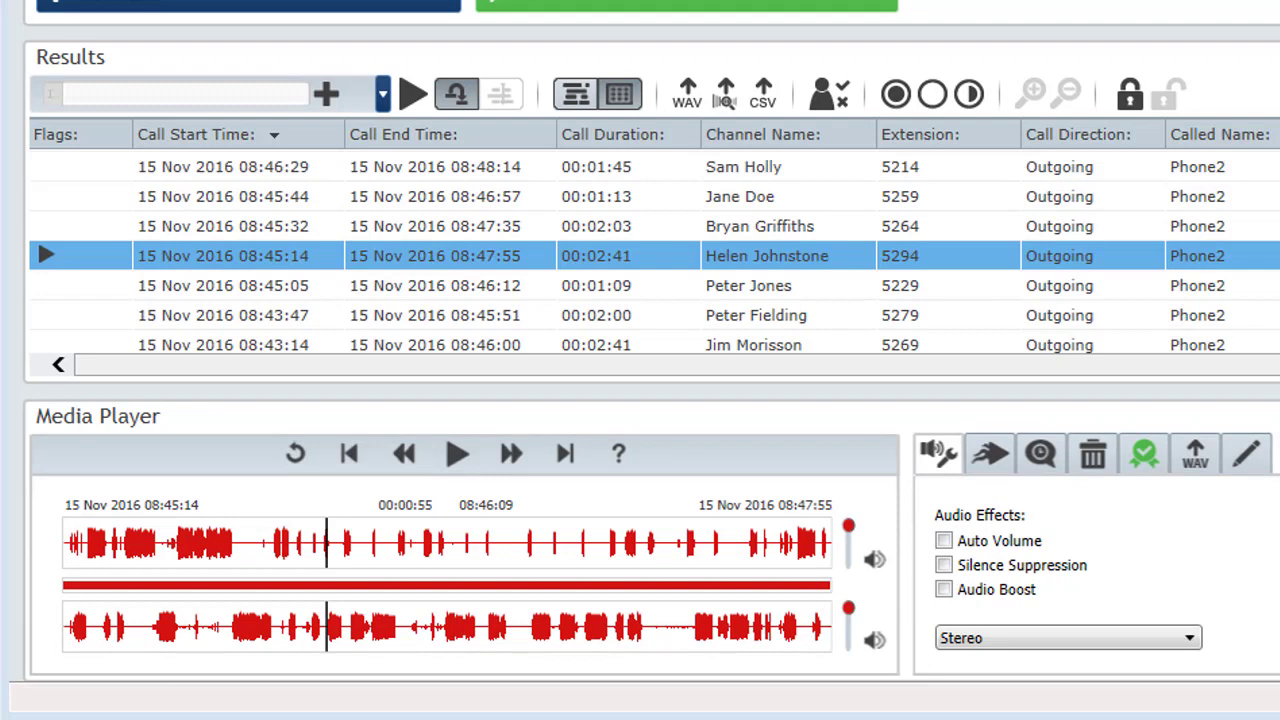
Step: Play the call from 00:00:55 while muting and unmuting the upper channel and trying the lower channel's volume slider
left_click(451, 462)
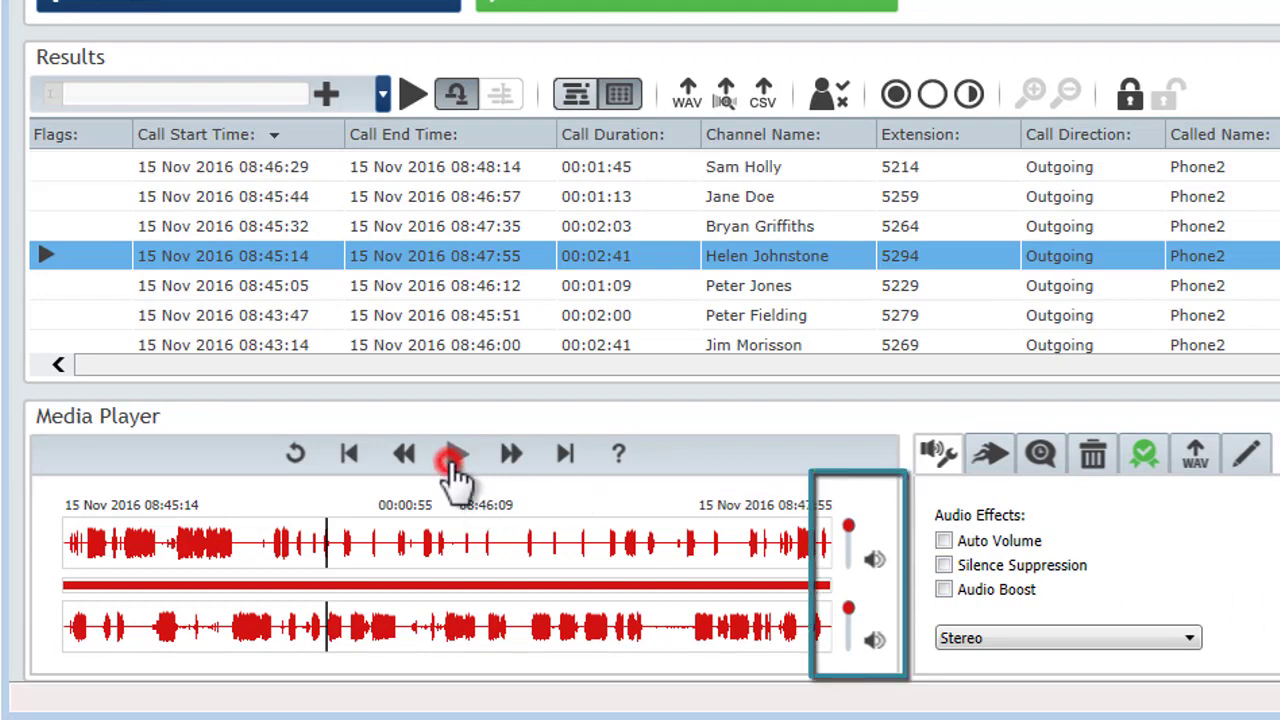
left_click(875, 561)
left_click(875, 561)
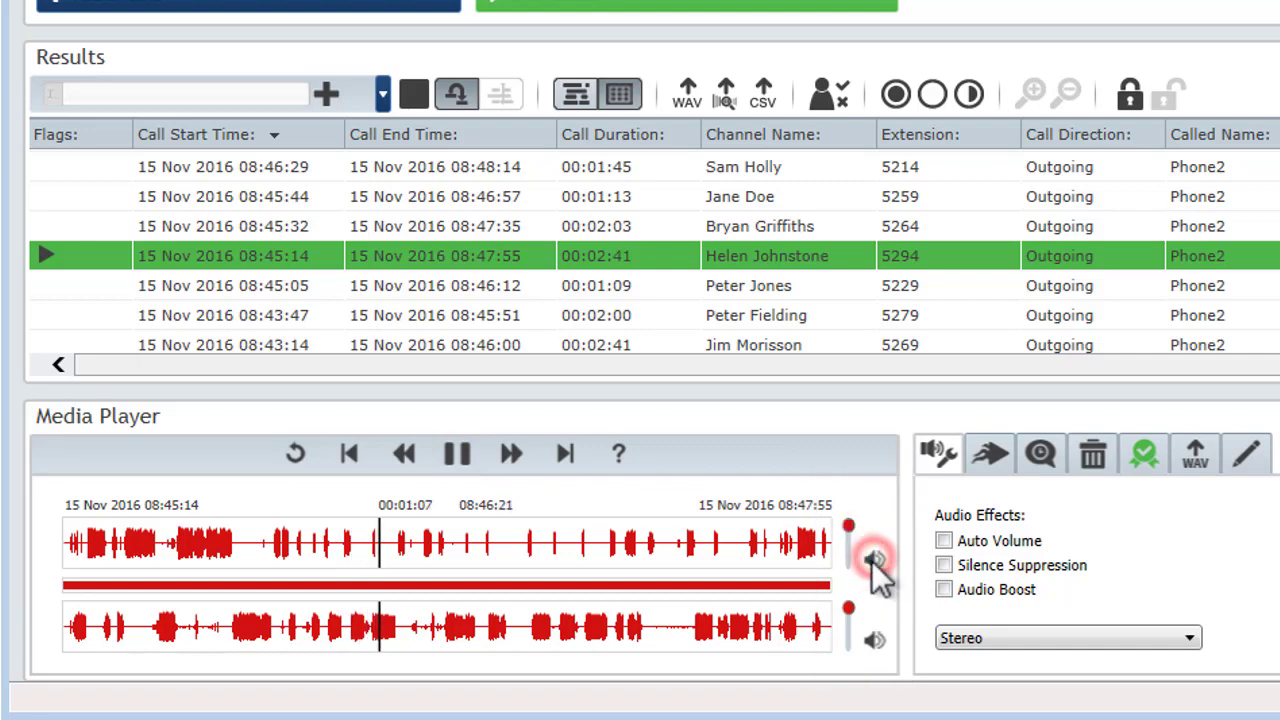
mouse_move(849, 608)
left_mouse_down()
mouse_move(846, 663)
mouse_move(858, 610)
left_mouse_up()
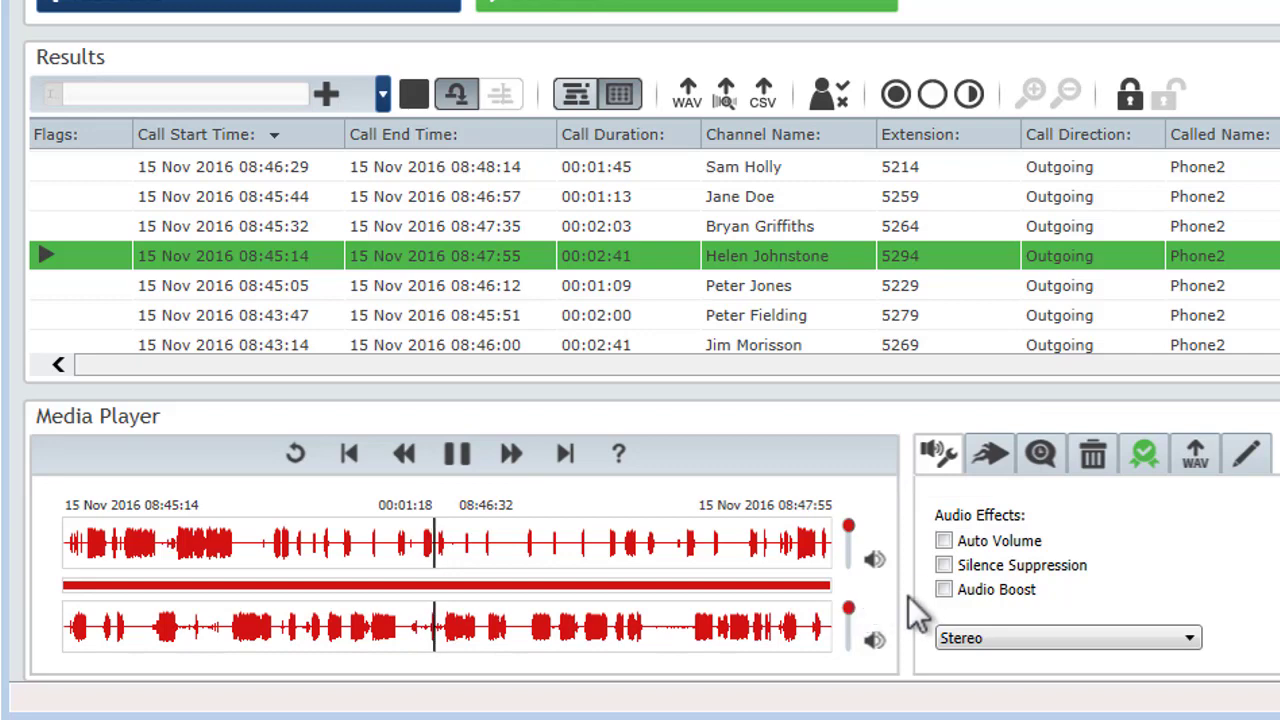
Step: Try the Auto Volume effect on the playing call, turn it off again, and pause playback
left_click(944, 541)
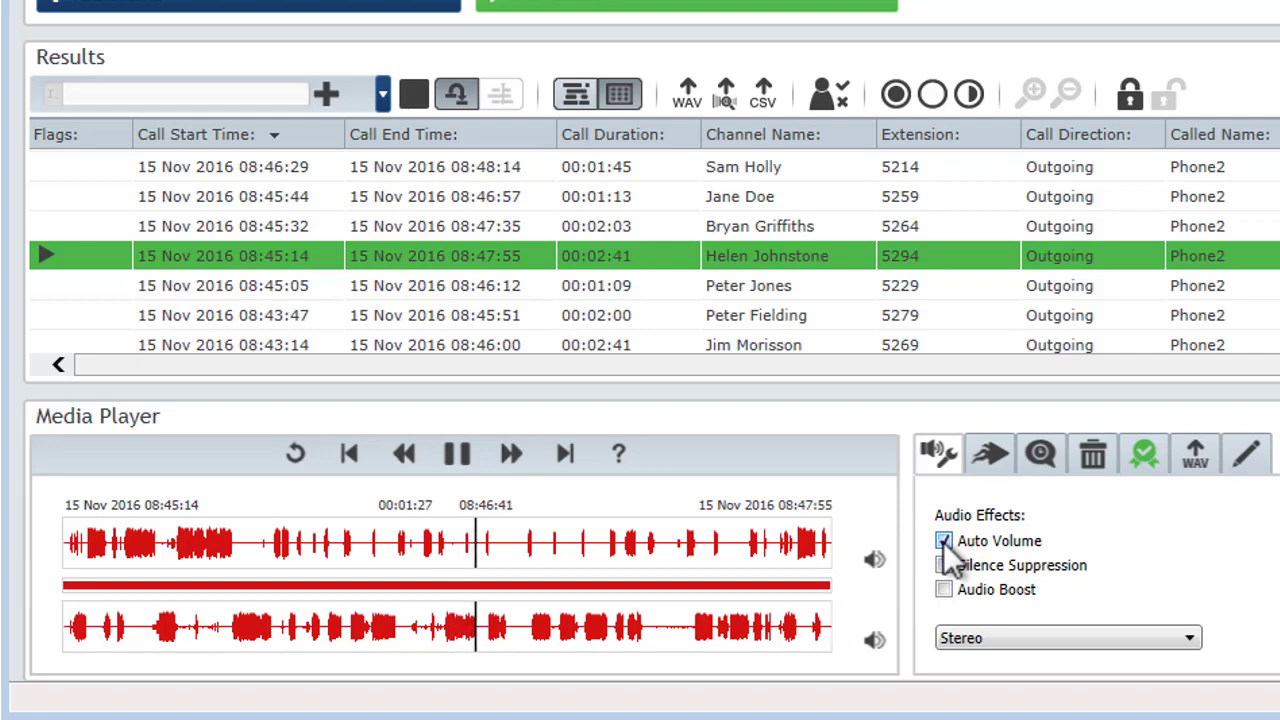
left_click(944, 541)
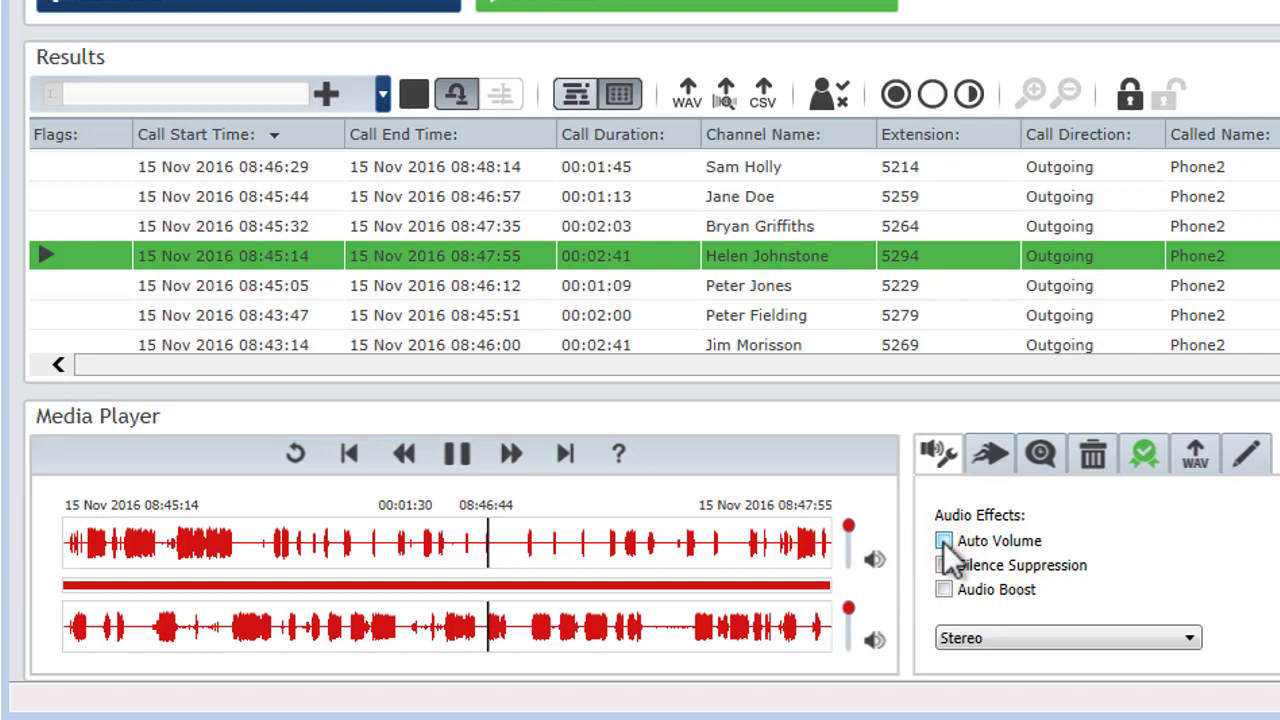
left_click(459, 456)
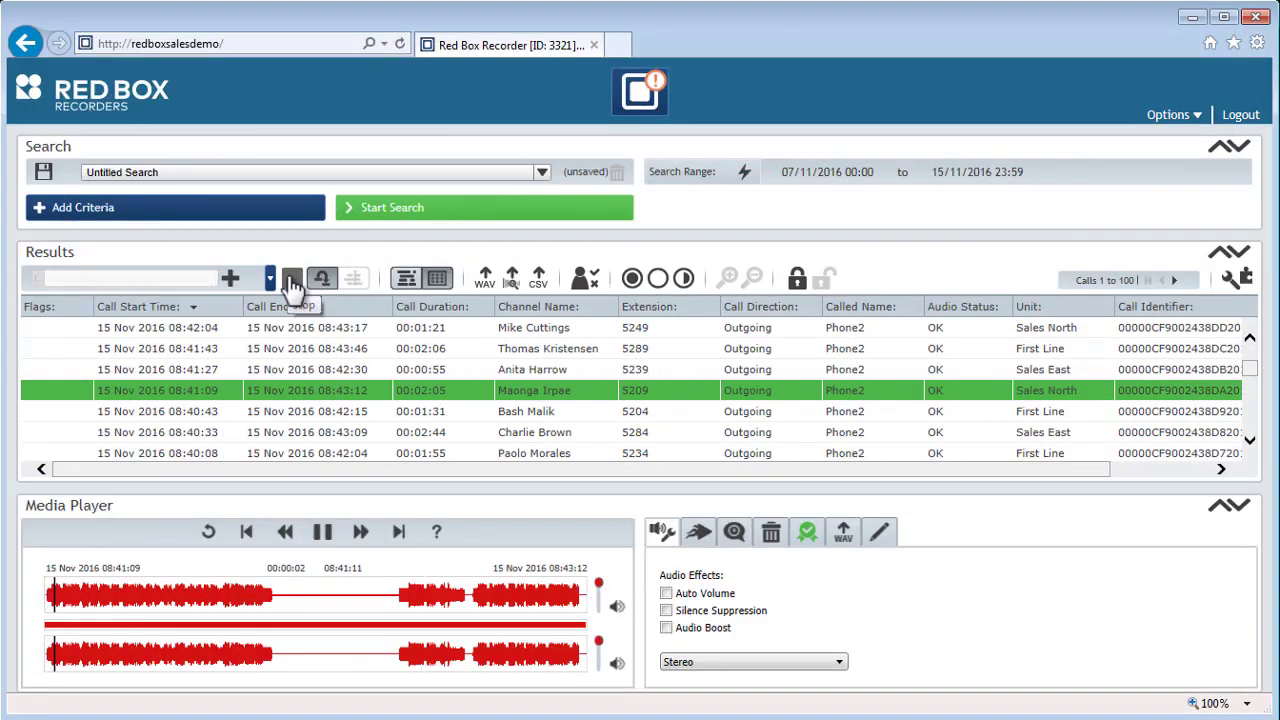
Step: Enable Silence Suppression for the 08:41:09 call and play it from 00:00:46, ahead of the silent stretch, before pausing
left_click(666, 611)
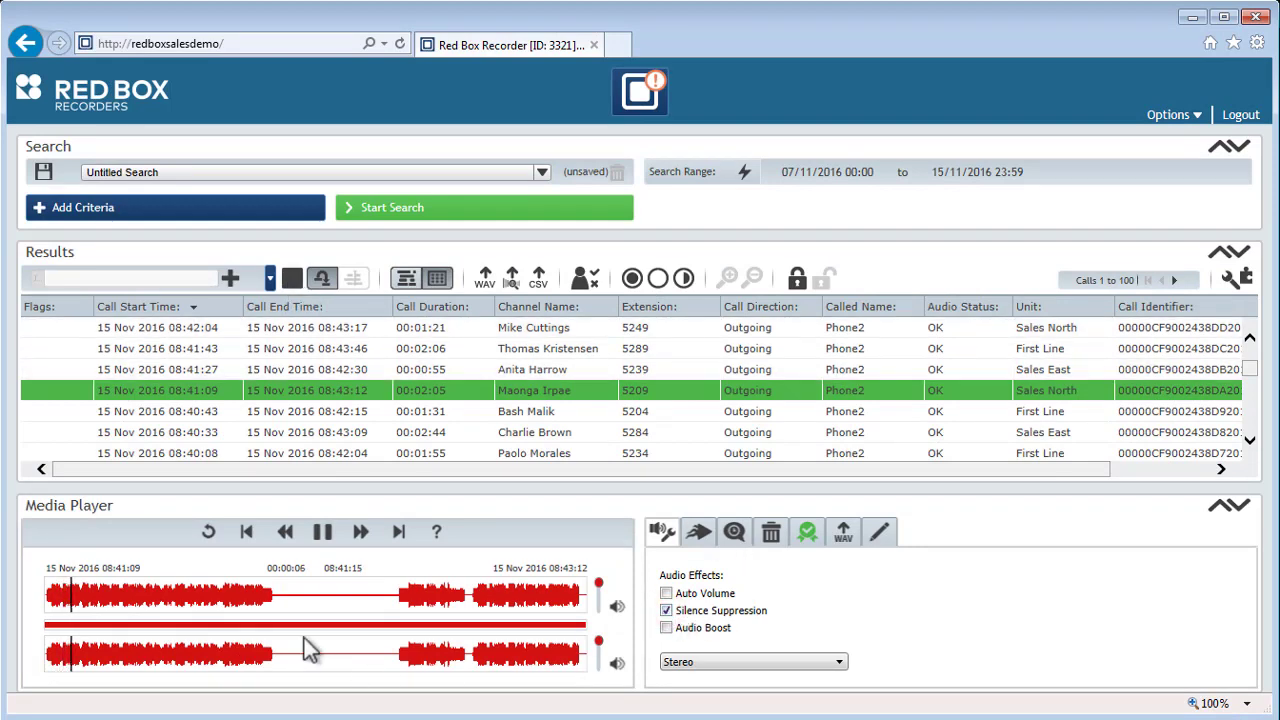
left_click(248, 598)
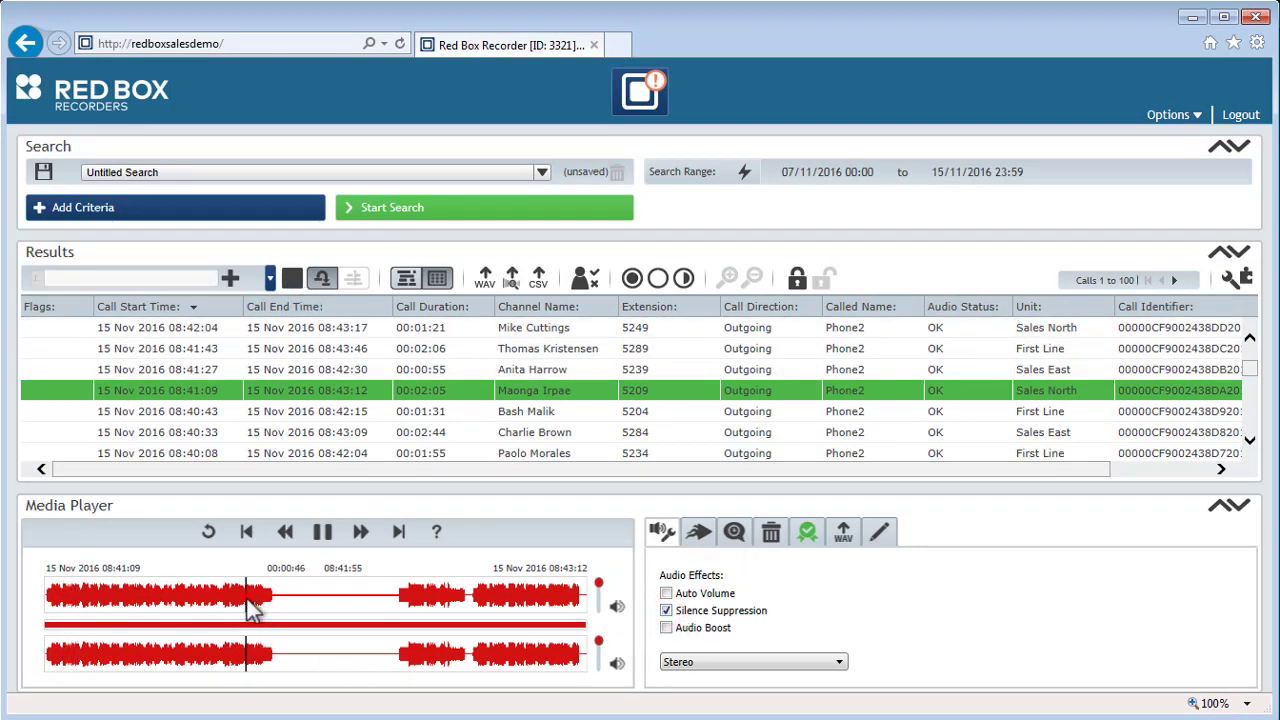
left_click(325, 533)
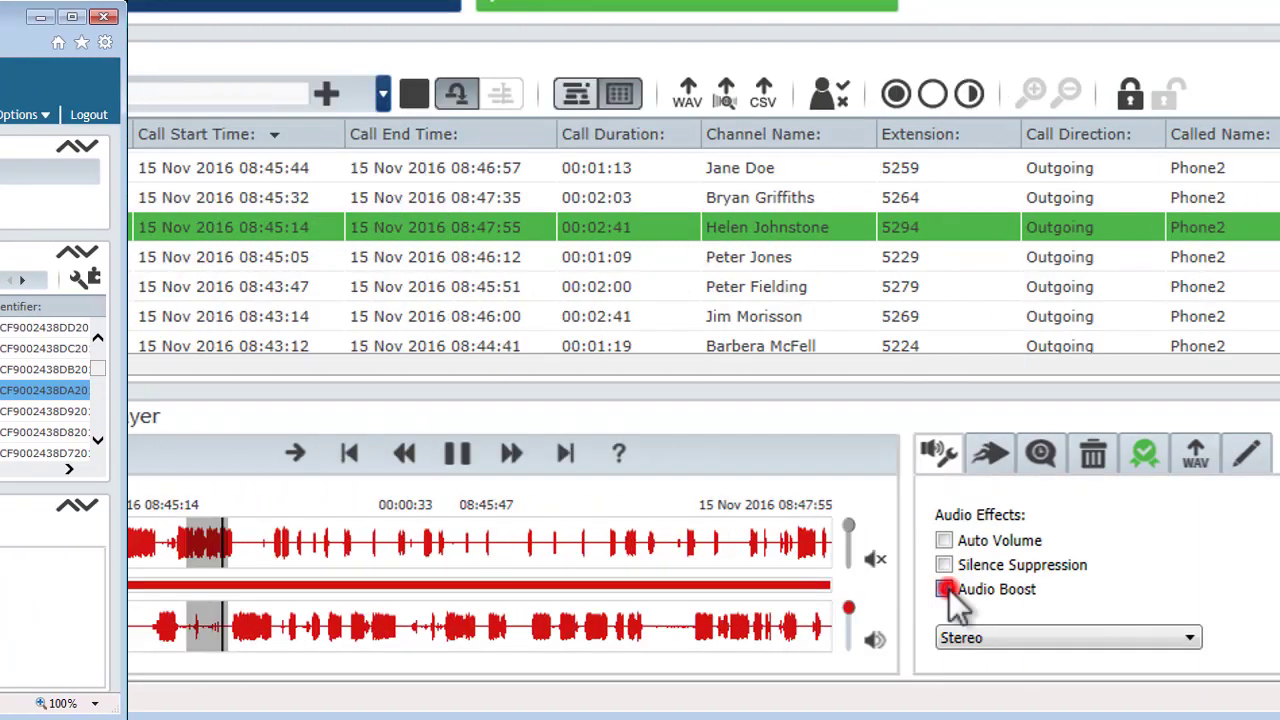
Step: Enable Audio Boost while the marked section of the 08:45:14 call repeats, and switch section looping off
left_click(945, 589)
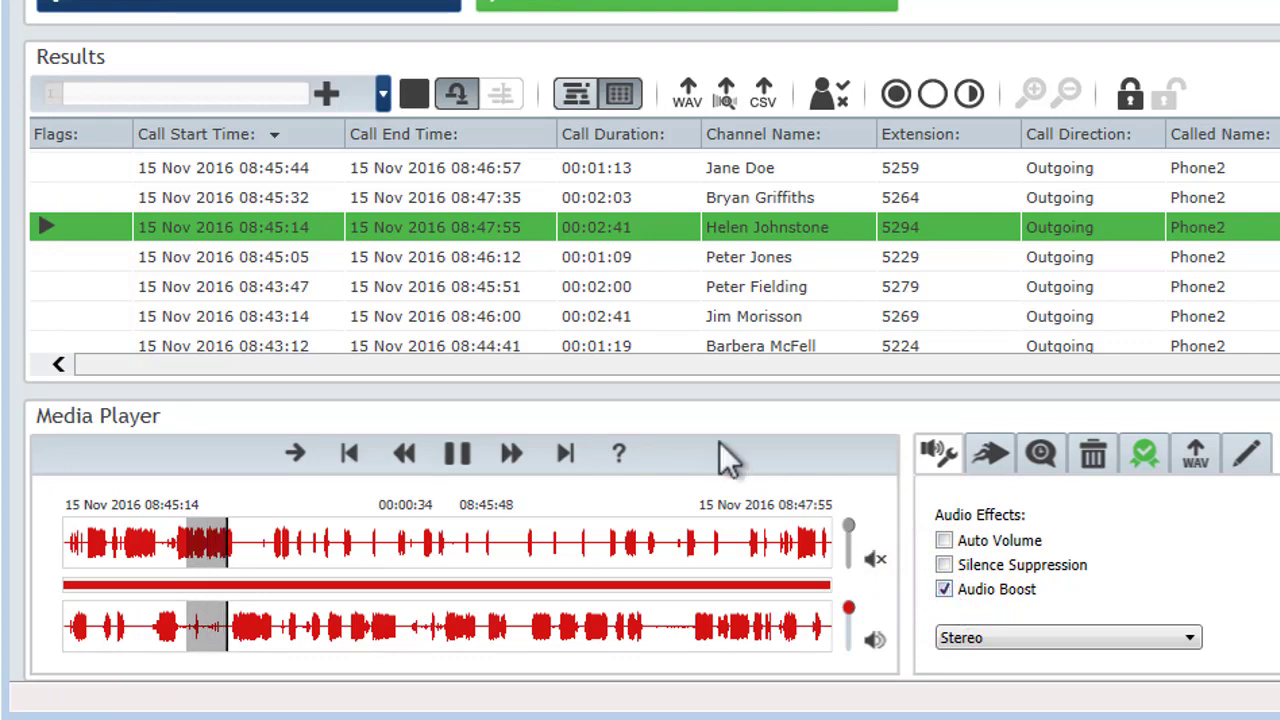
left_click(295, 455)
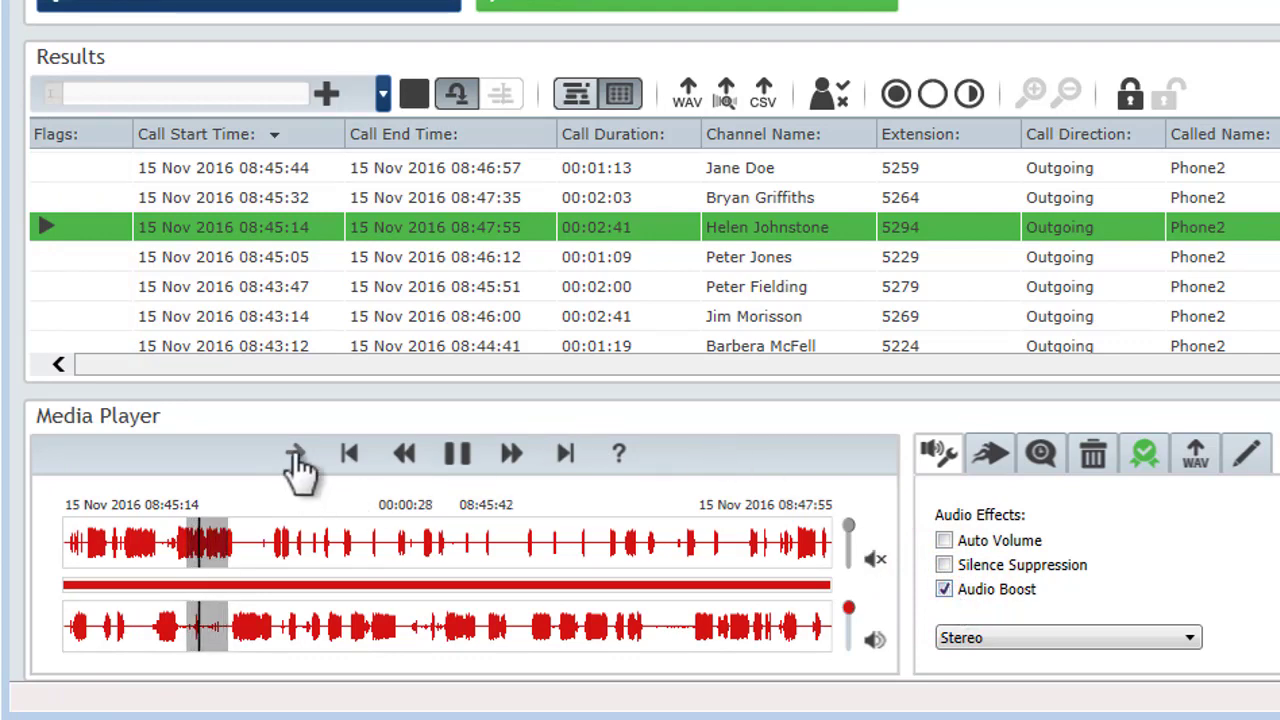
left_click(295, 455)
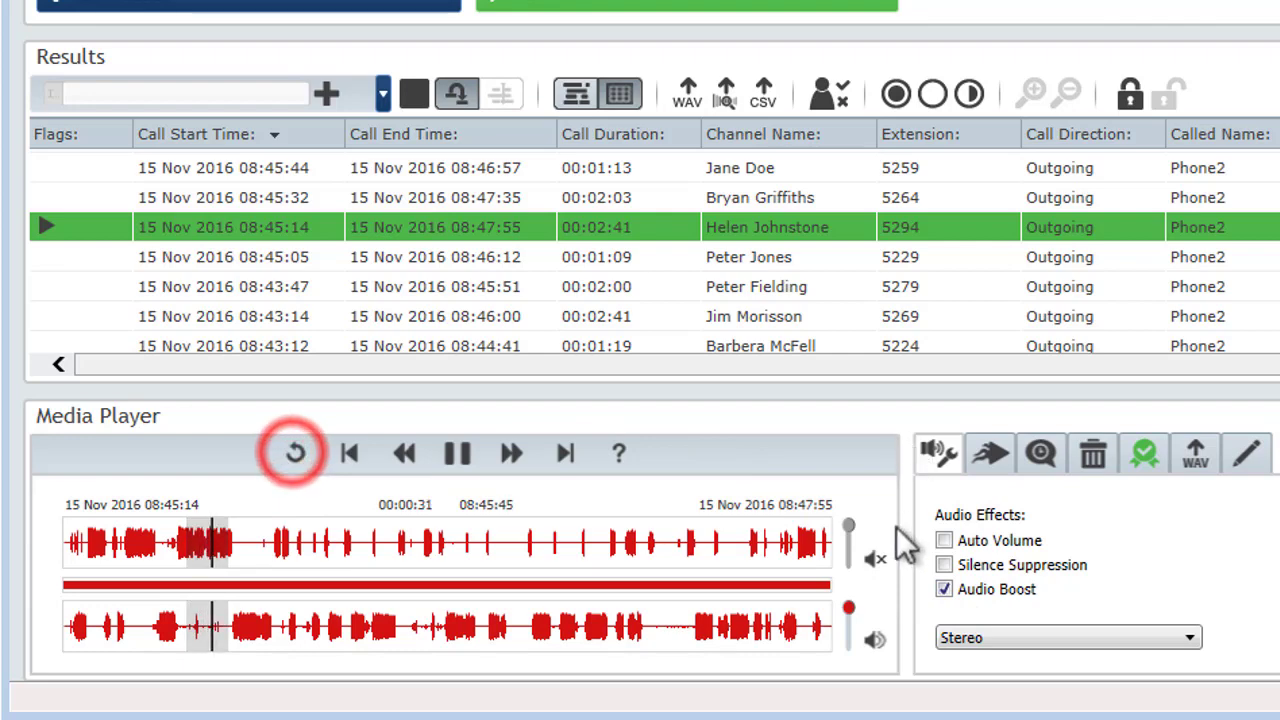
Step: Unmute the upper audio channel and pause the call
left_click(876, 556)
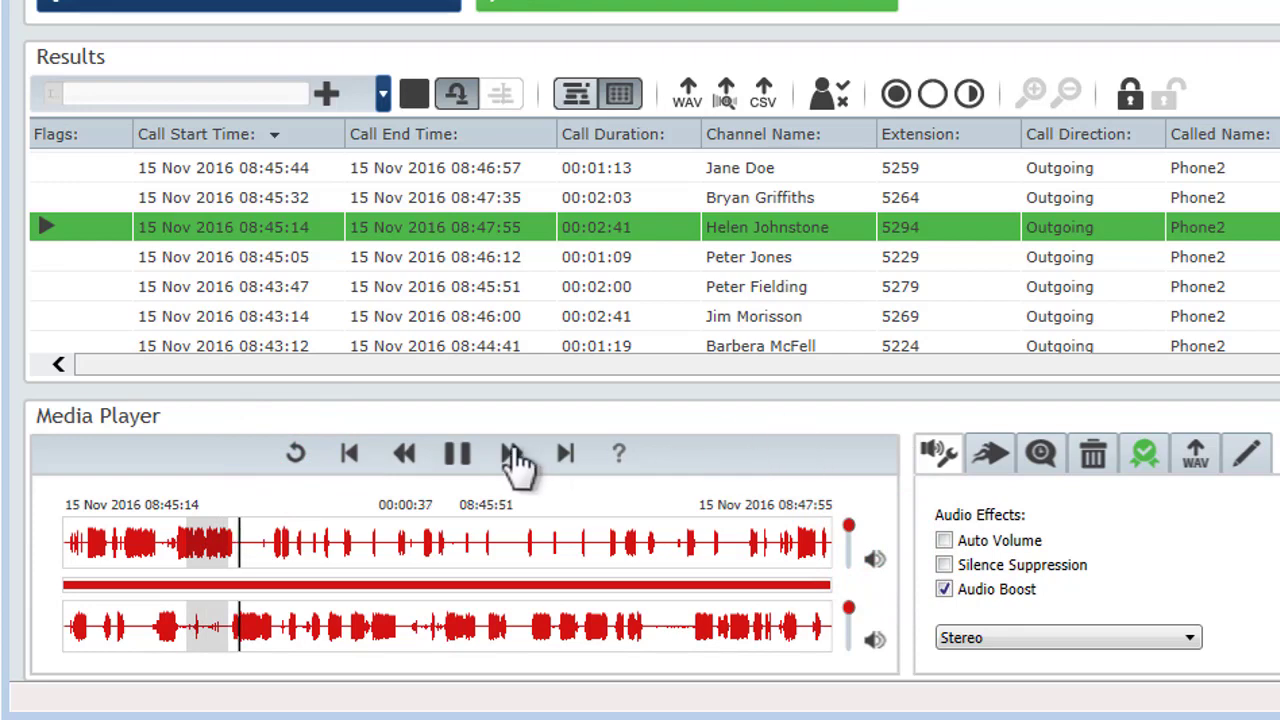
left_click(457, 462)
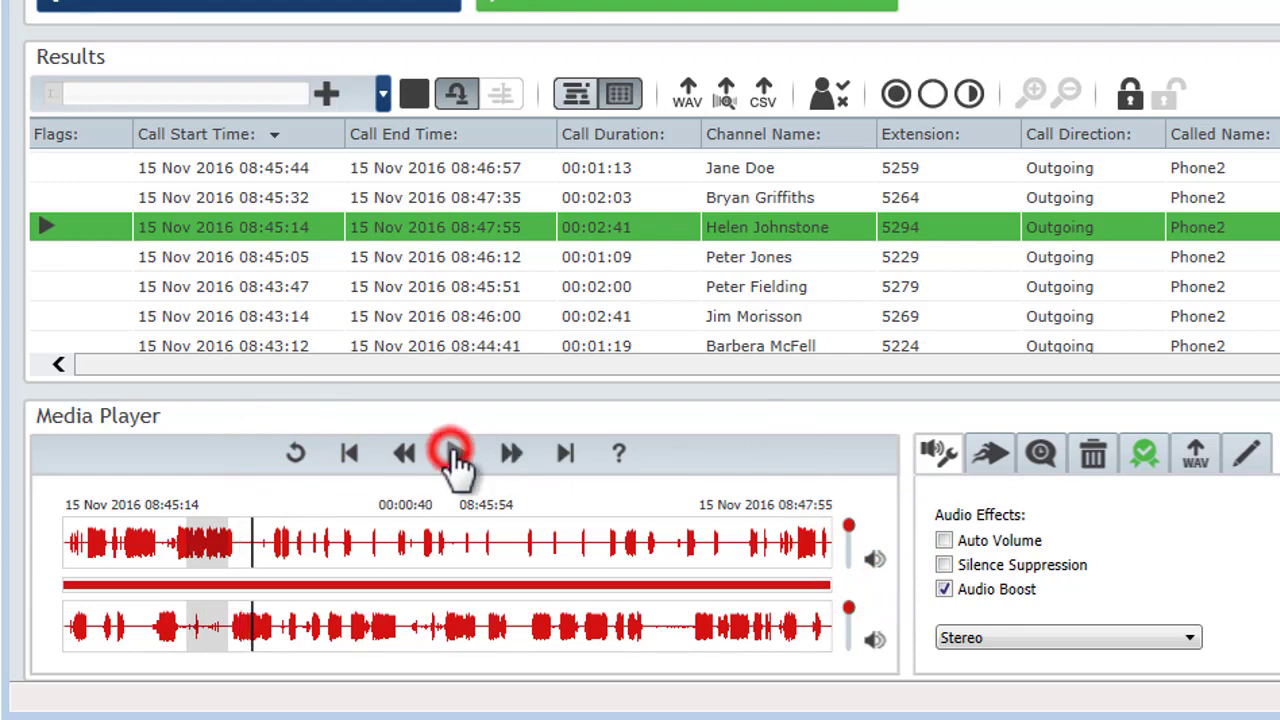
Step: Turn off Audio Boost and choose Stereo as the audio output mode
left_click(943, 589)
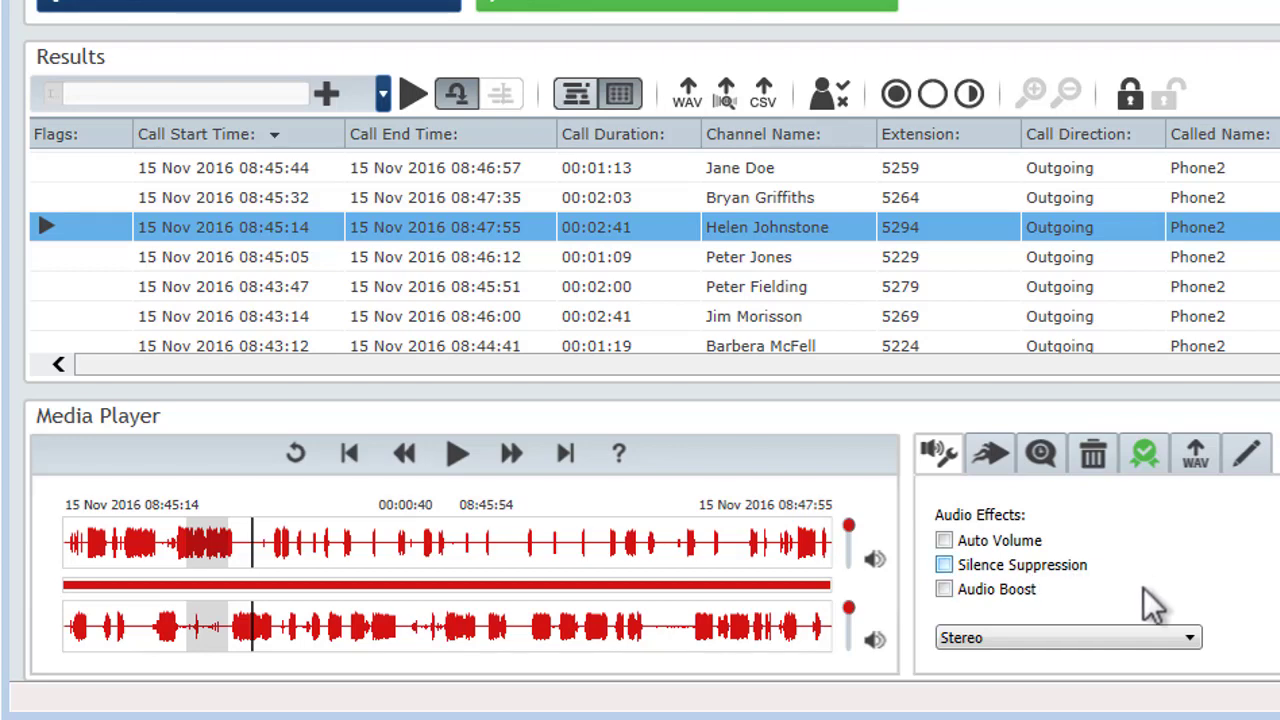
left_click(1131, 636)
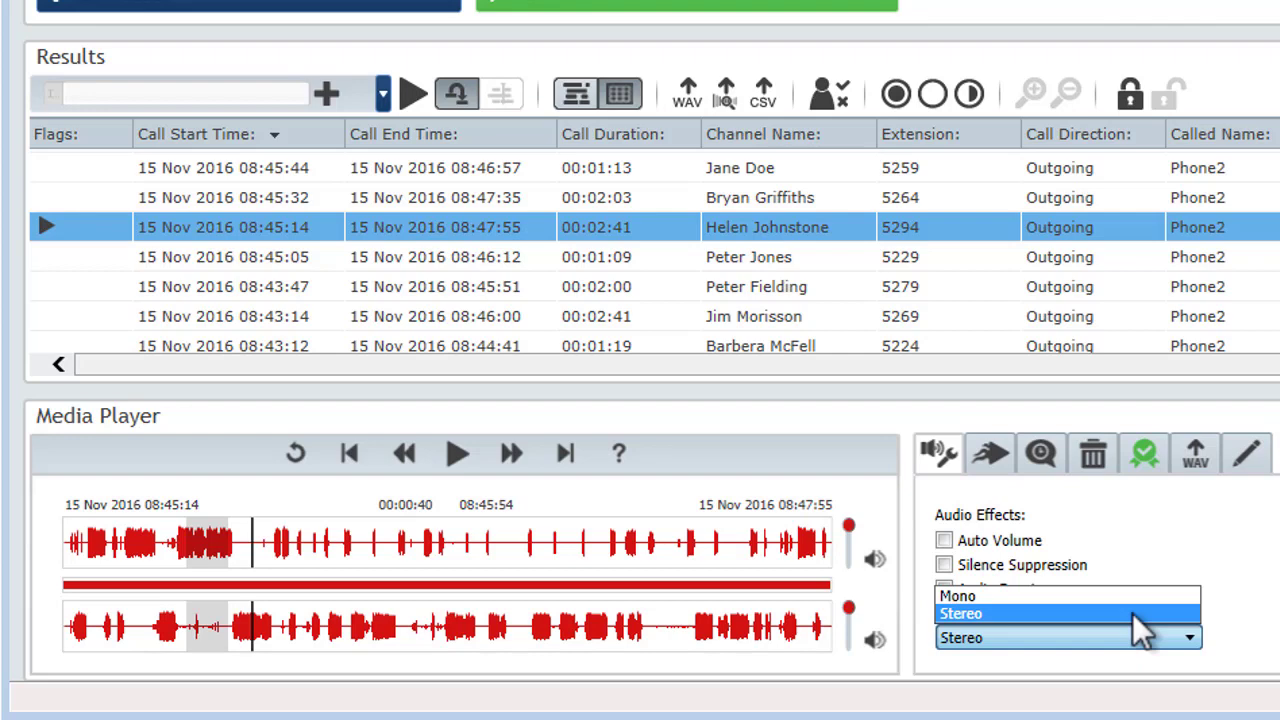
left_click(1132, 612)
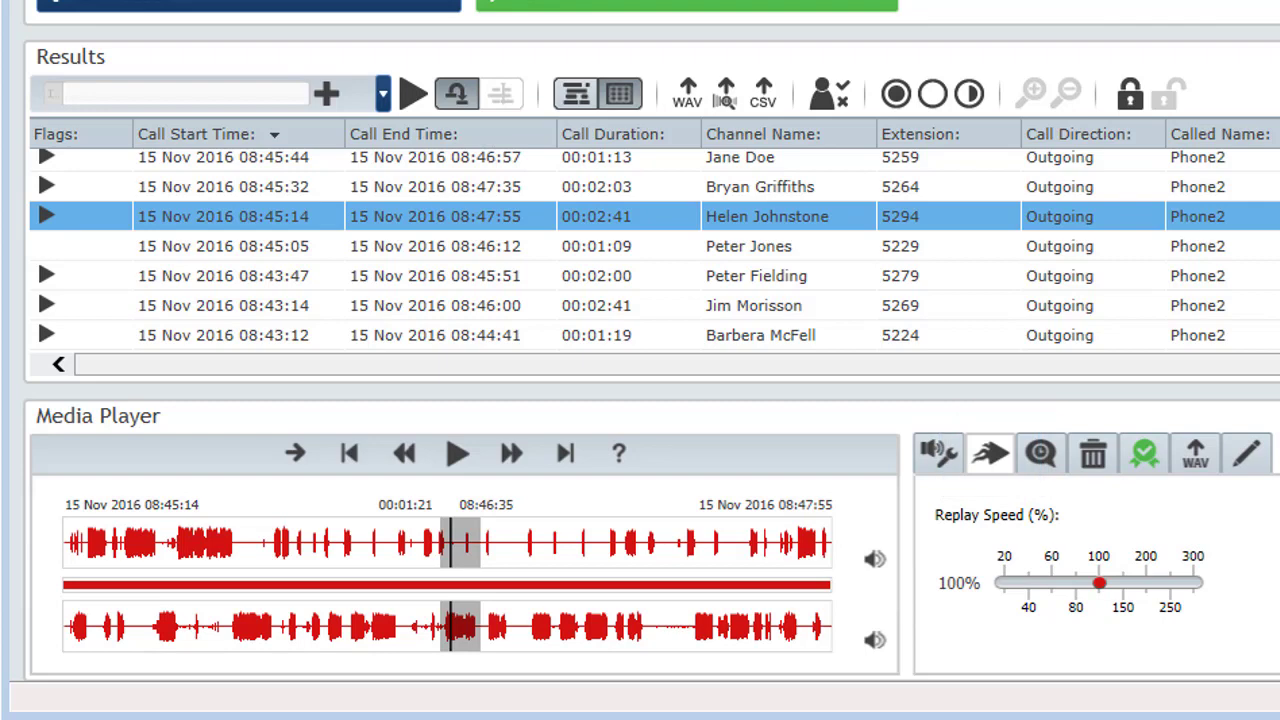
Step: Play the looped section, try replay speeds of 20% and 300%, and set the speed to 80%
left_click(457, 458)
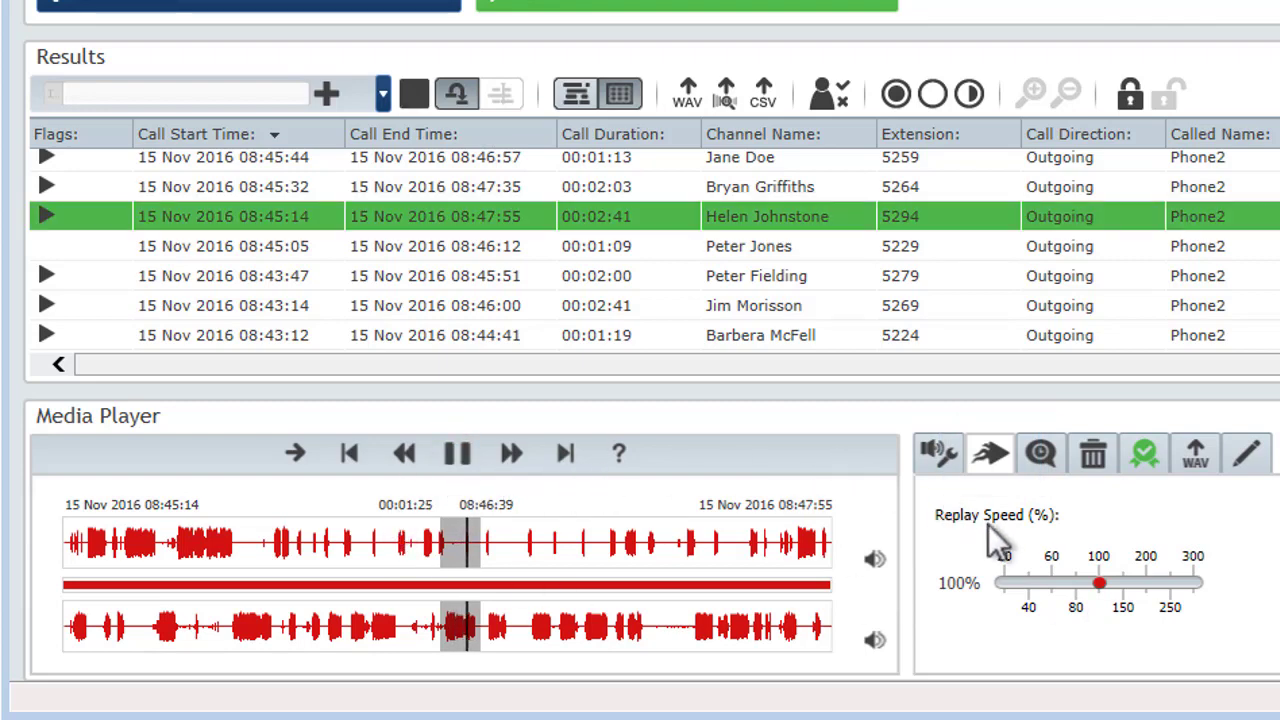
left_click(1007, 570)
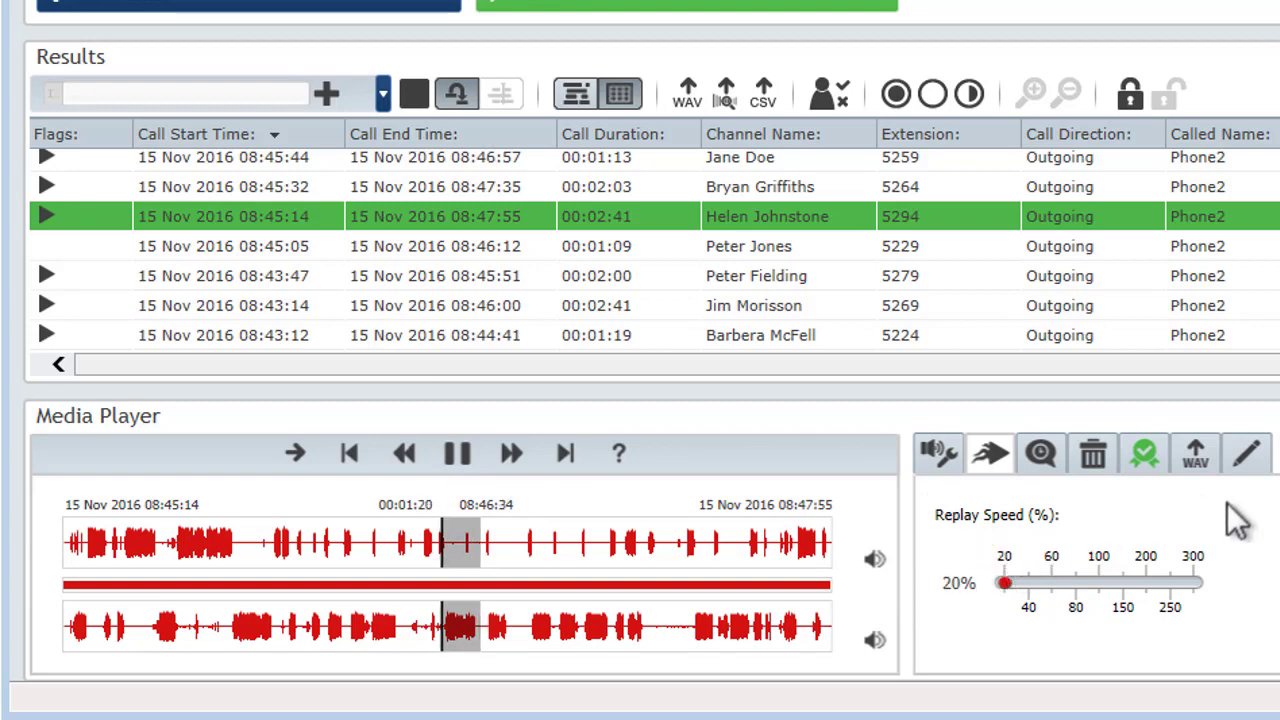
left_click(1193, 570)
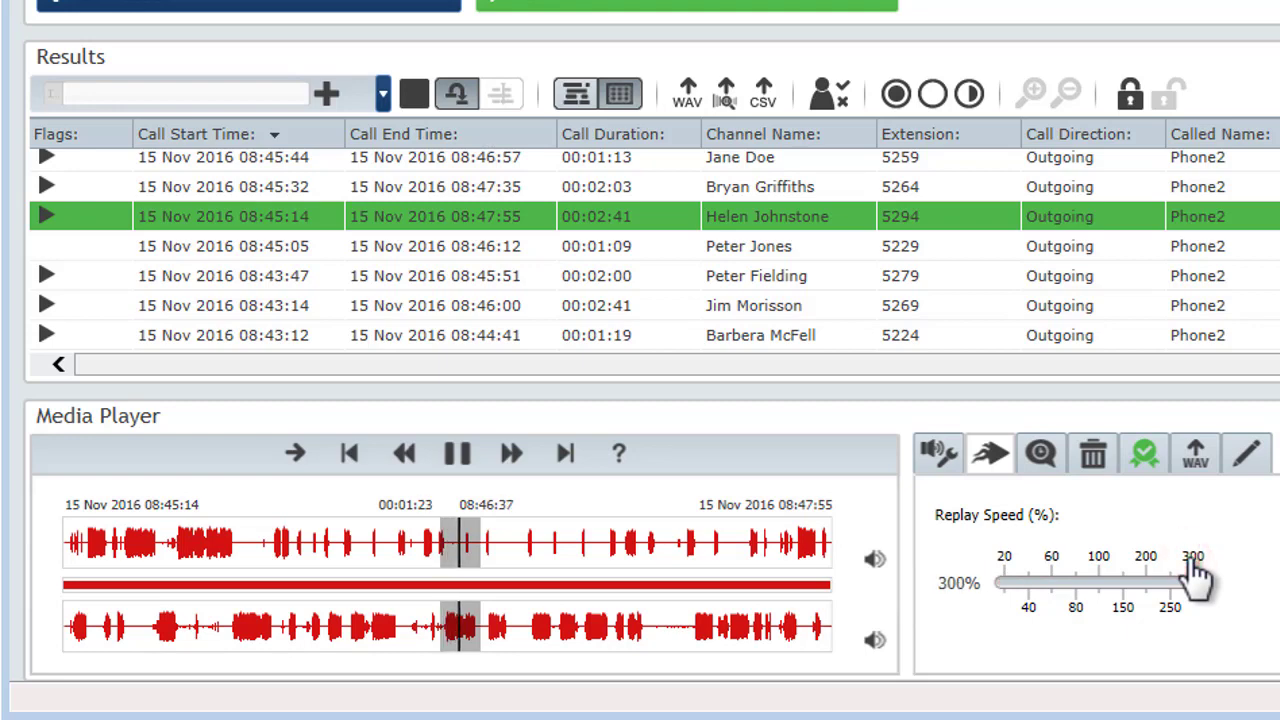
left_click(1075, 585)
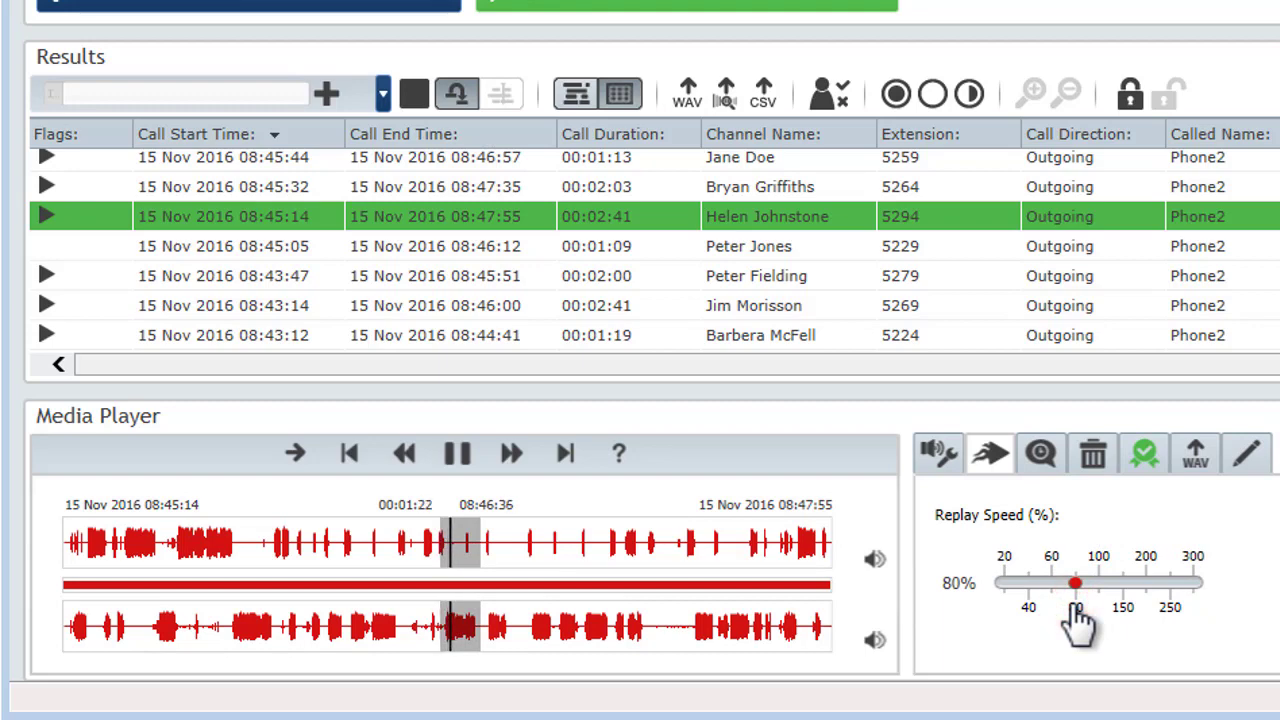
Step: Try a replay speed of 150% on the looped section, set the speed to 100%, and pause the call
left_click(1122, 584)
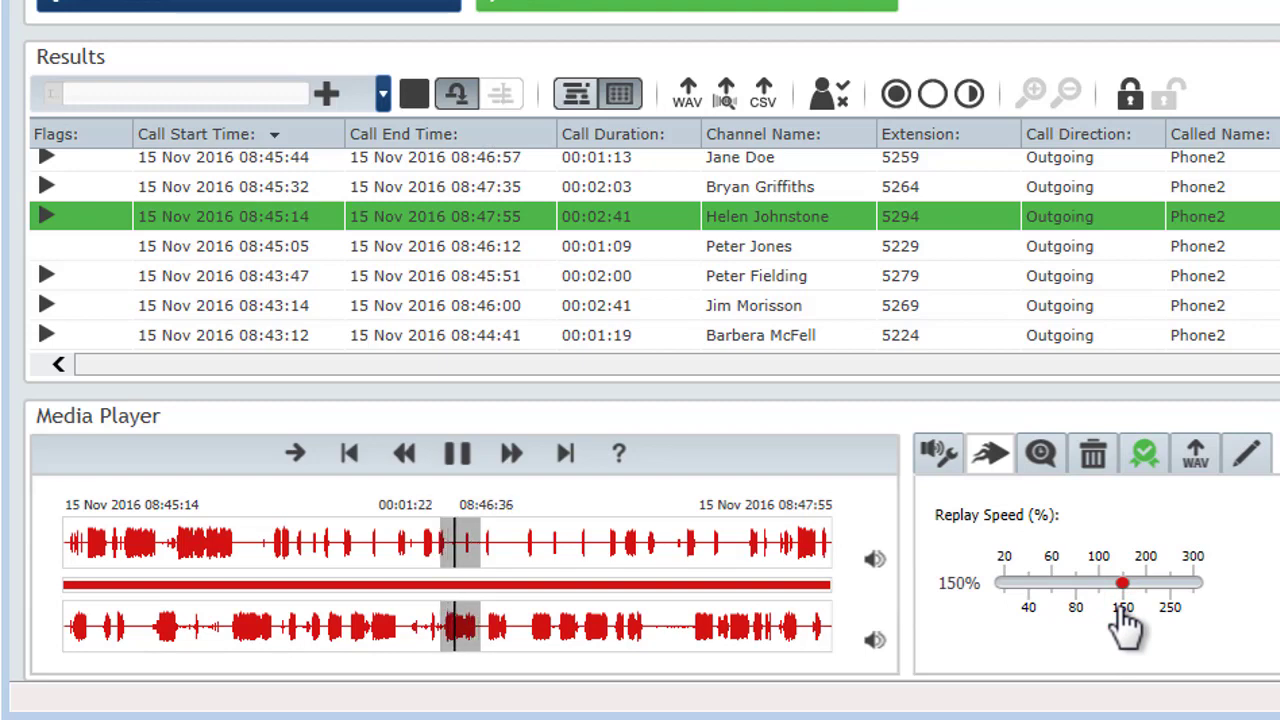
left_click(1101, 578)
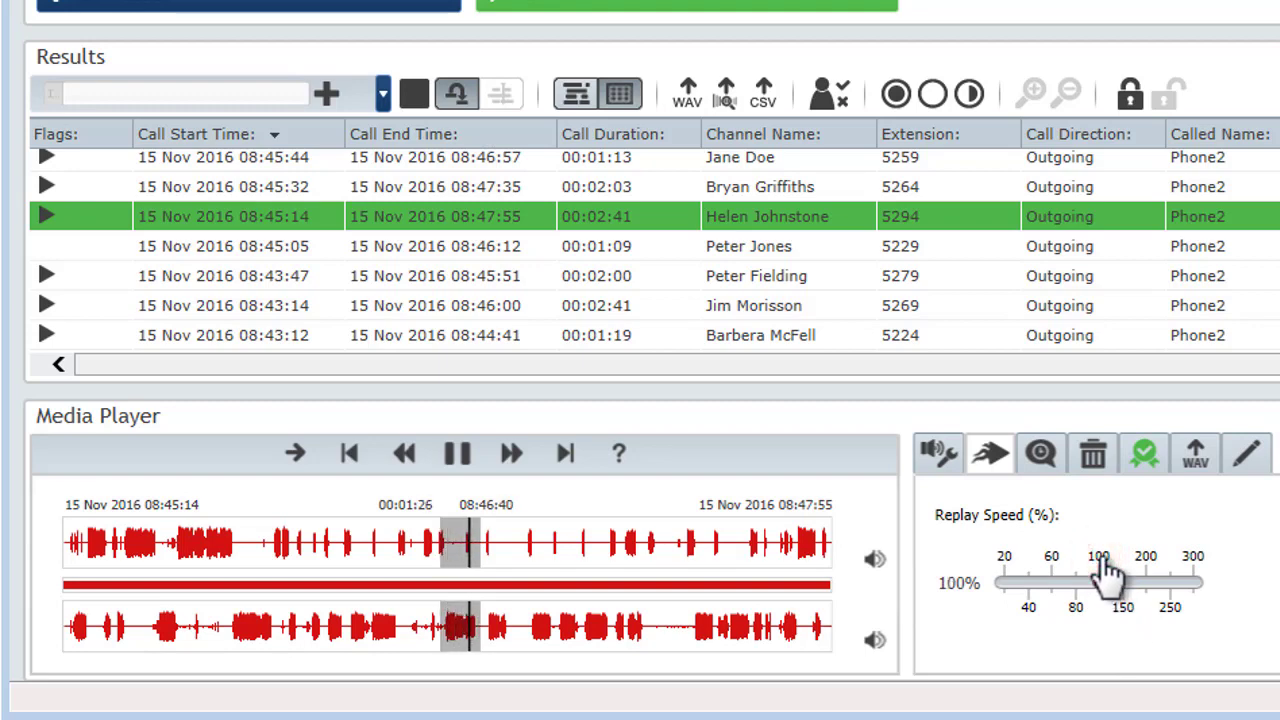
left_click(438, 456)
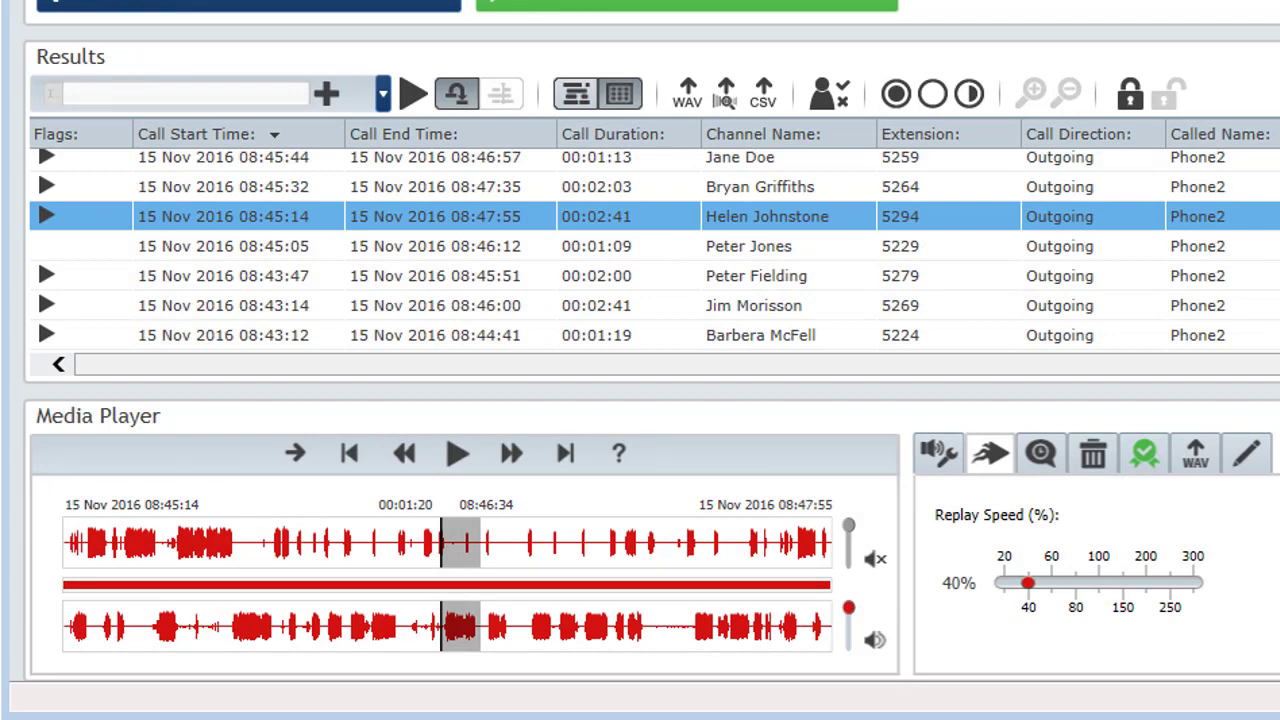
Step: Reset the paused call's replay speed to 100% and turn off the Audio Boost effect
left_click(1099, 580)
left_click(935, 453)
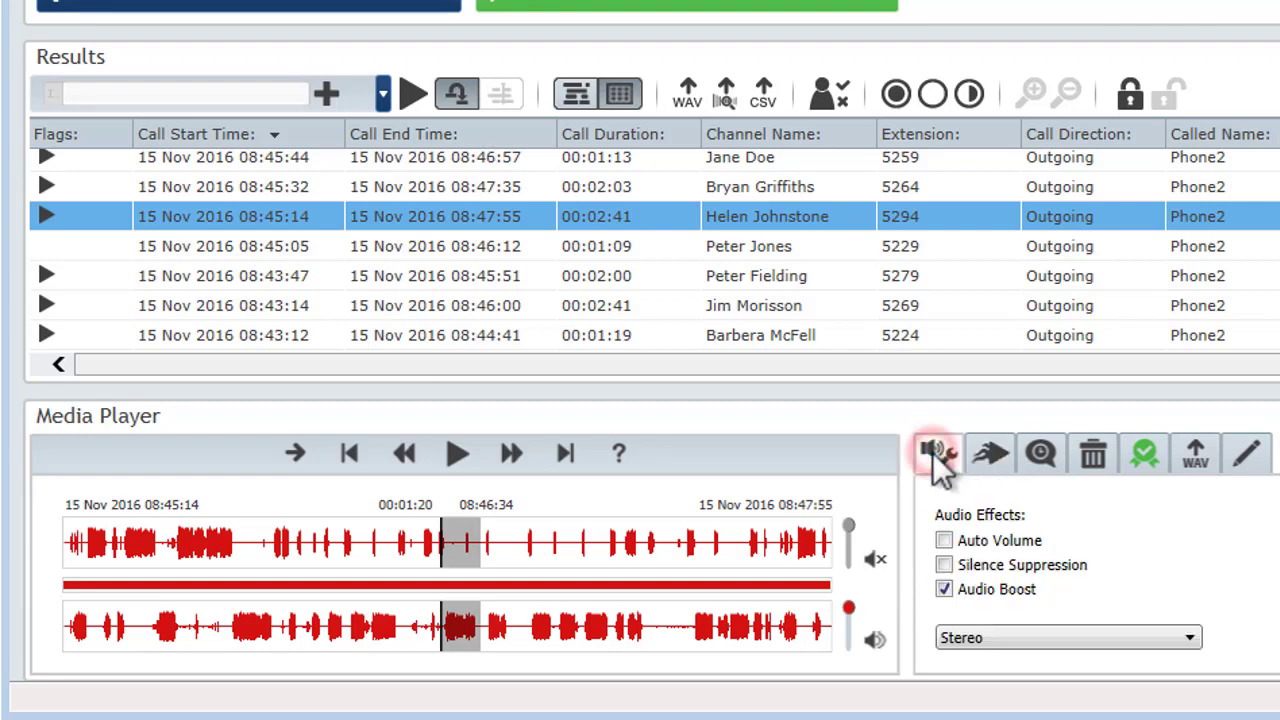
left_click(944, 589)
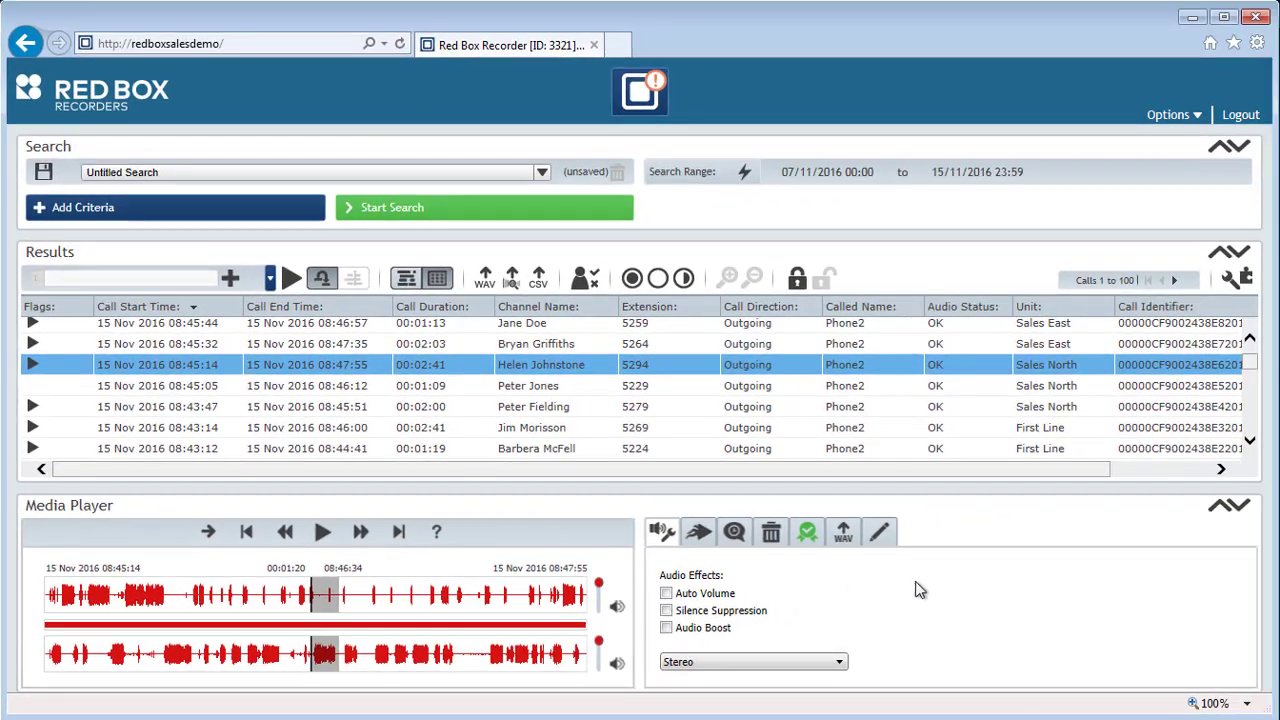
Step: Log out of the recorder
left_click(1248, 118)
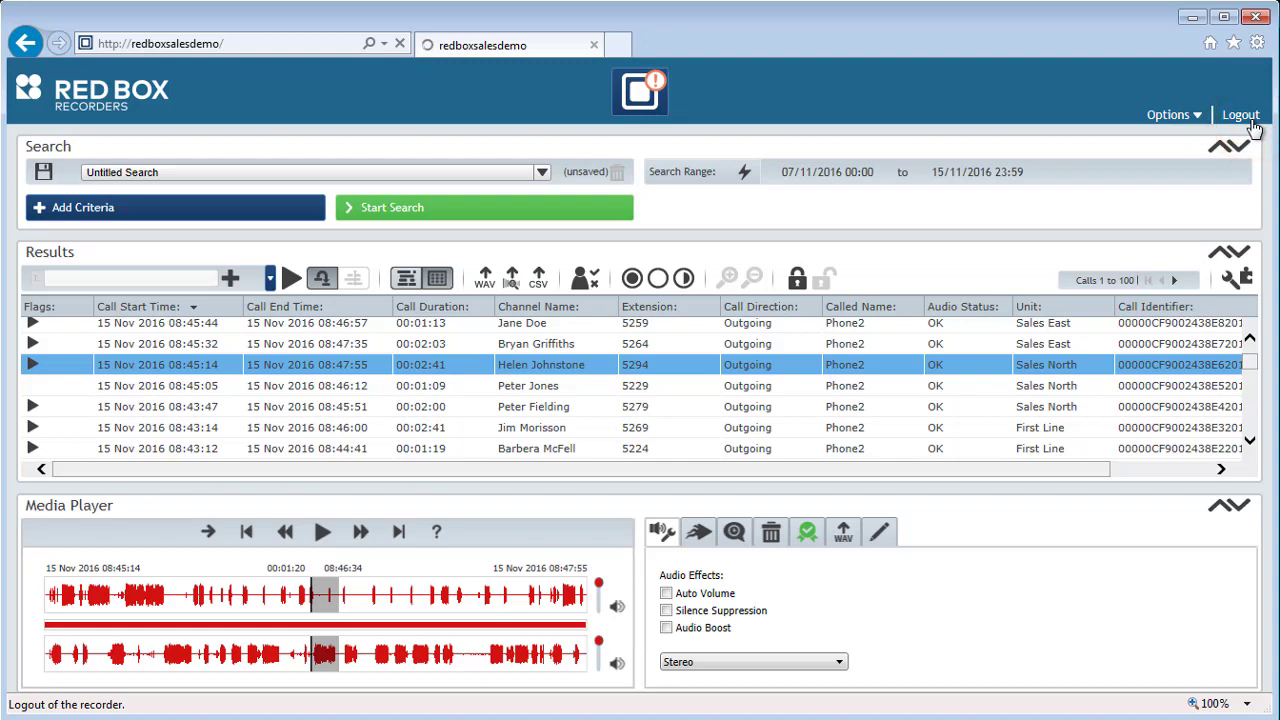